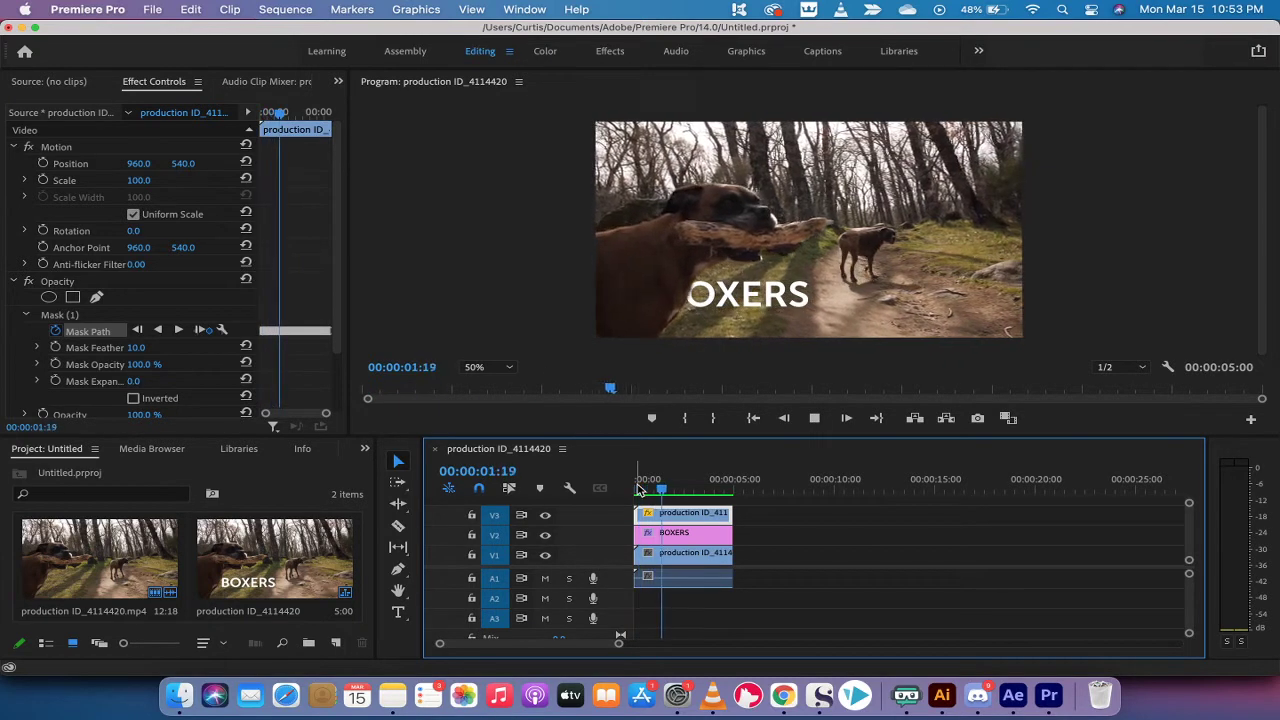
- Play back the finished BOXERS sequence and return the playhead to the start
key(space)
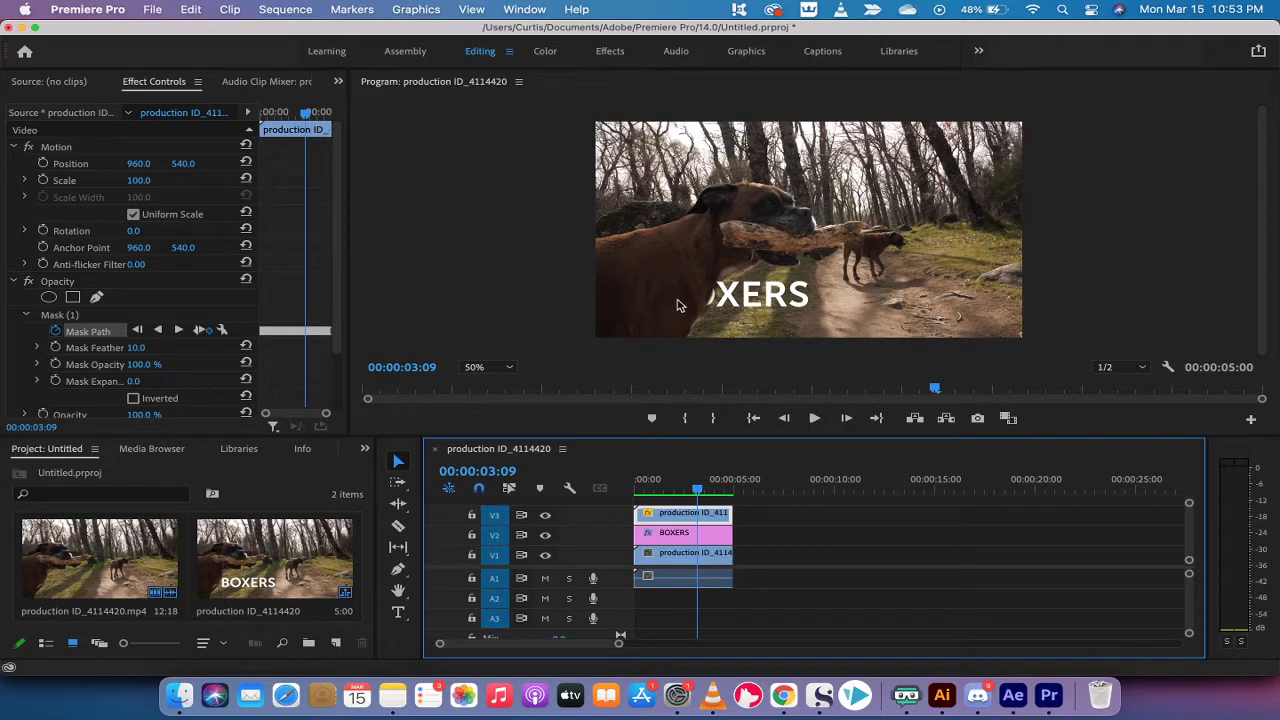
drag(688, 491, 637, 491)
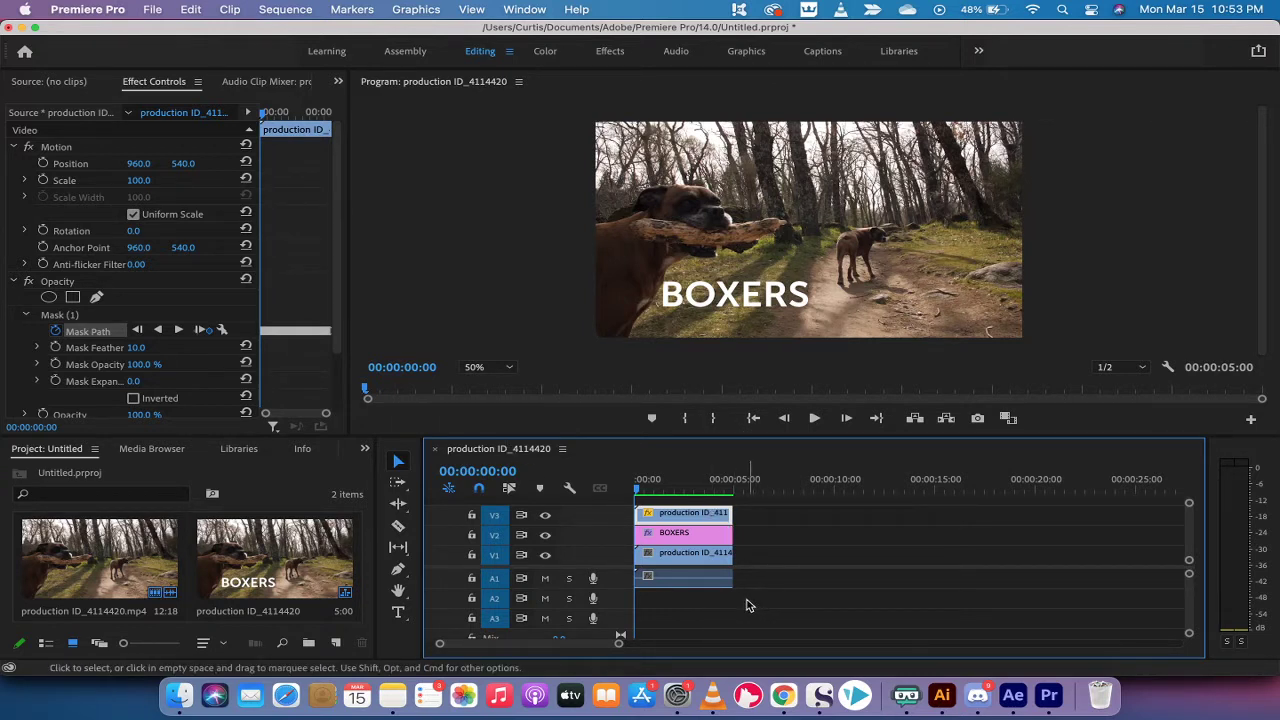
- Delete all clips from the timeline and remove every item from the project
drag(753, 609, 631, 508)
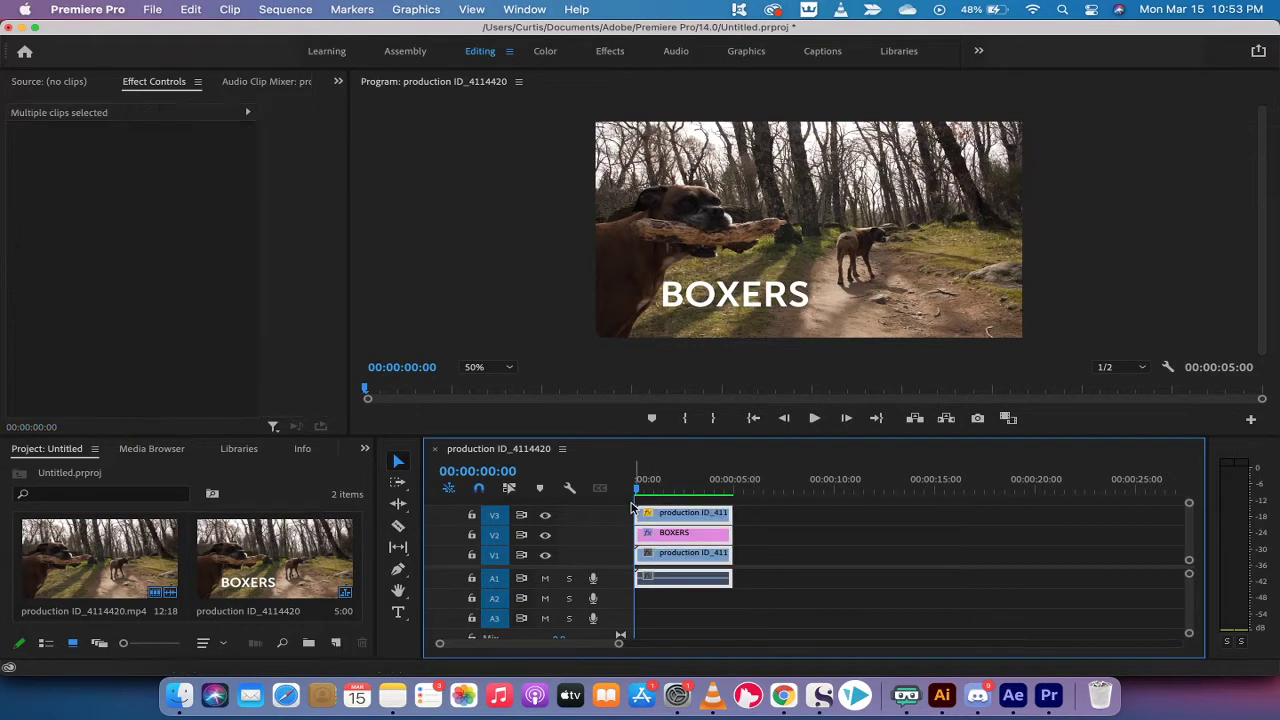
key(Delete)
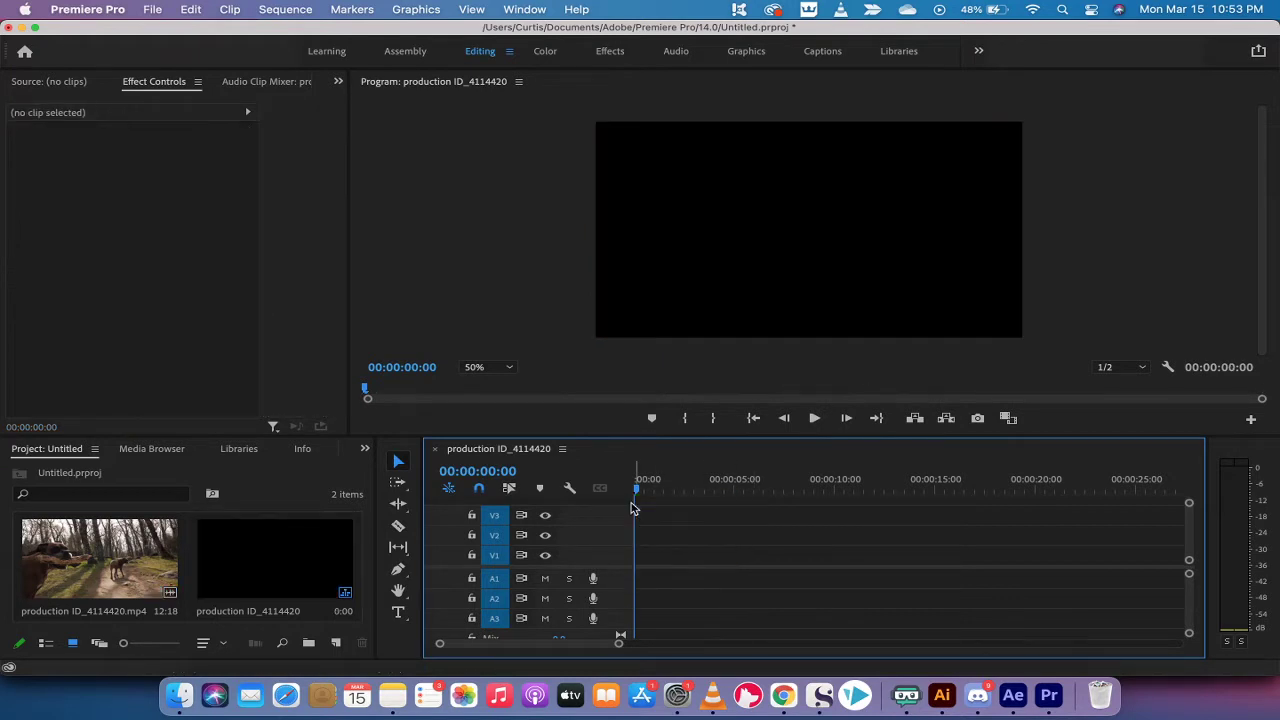
click(247, 588)
key(super+a)
key(Delete)
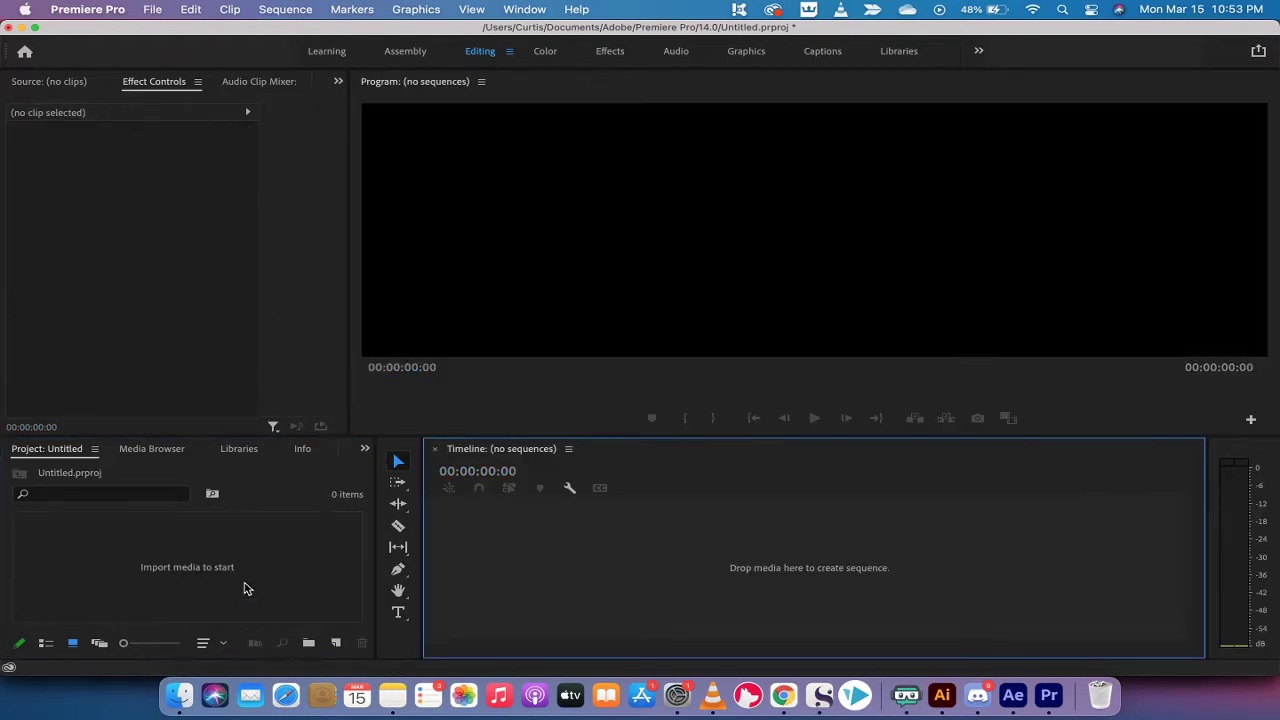
- Import production ID_4114420.mp4 from the Downloads folder and create a new sequence from it
click(182, 695)
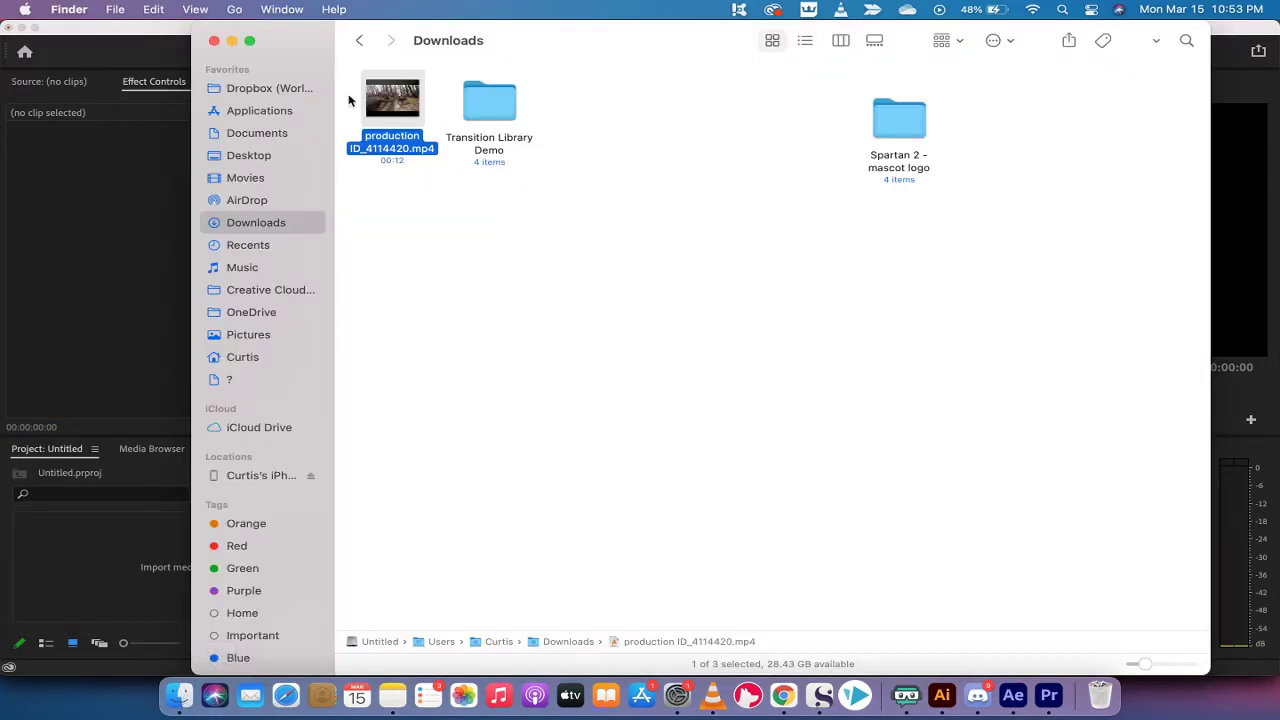
drag(370, 118, 143, 546)
key(super+Tab)
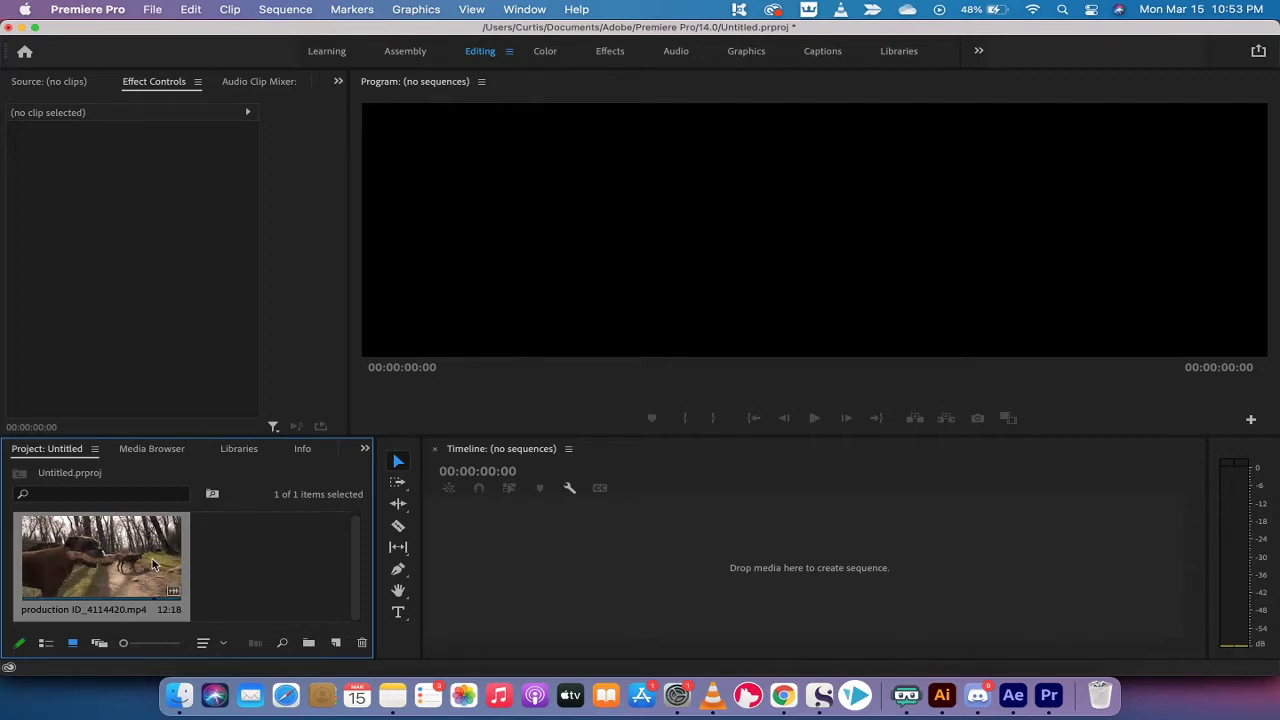
drag(69, 570, 549, 540)
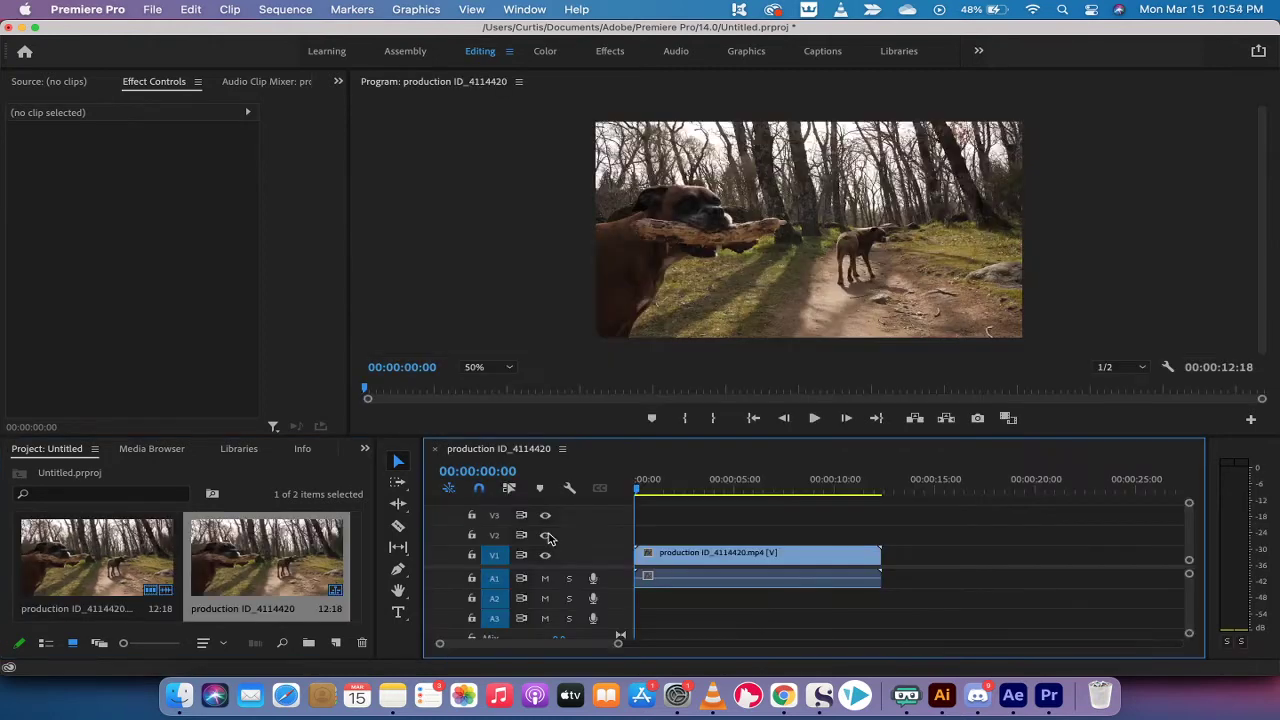
- Play the beginning of the dog clip and park the playhead exactly at 00:00:04:00
key(space)
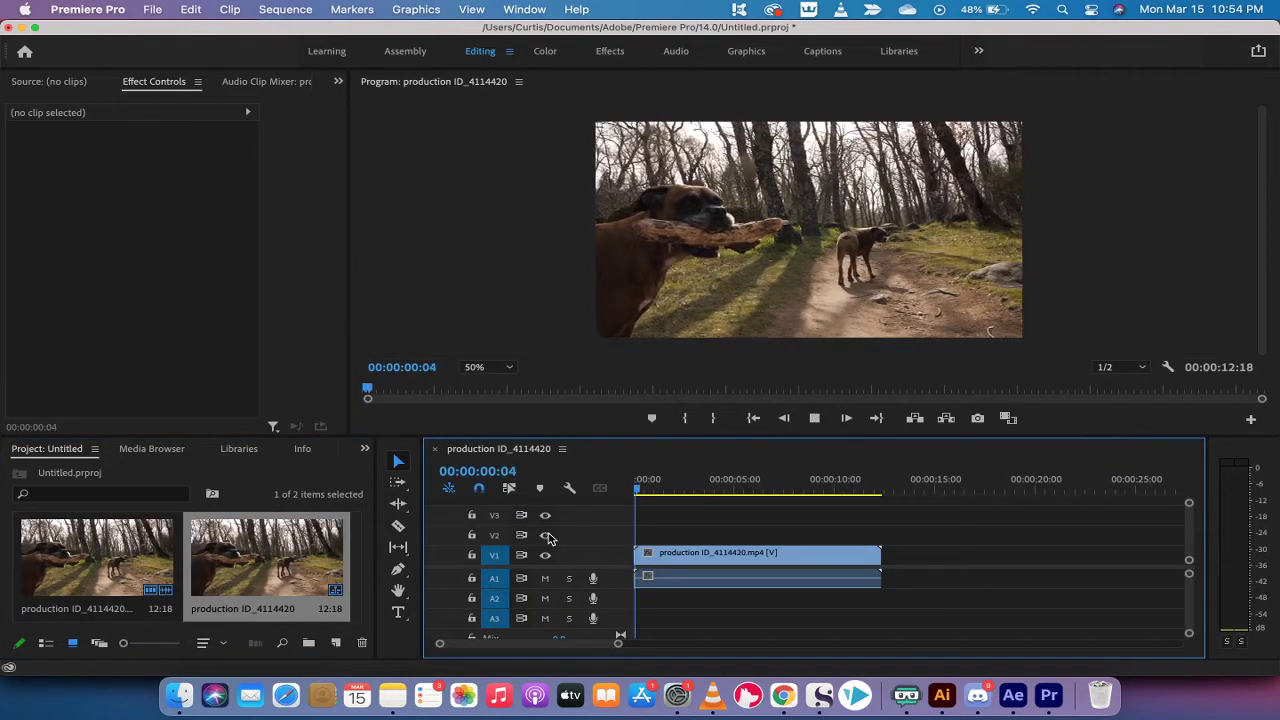
key(space)
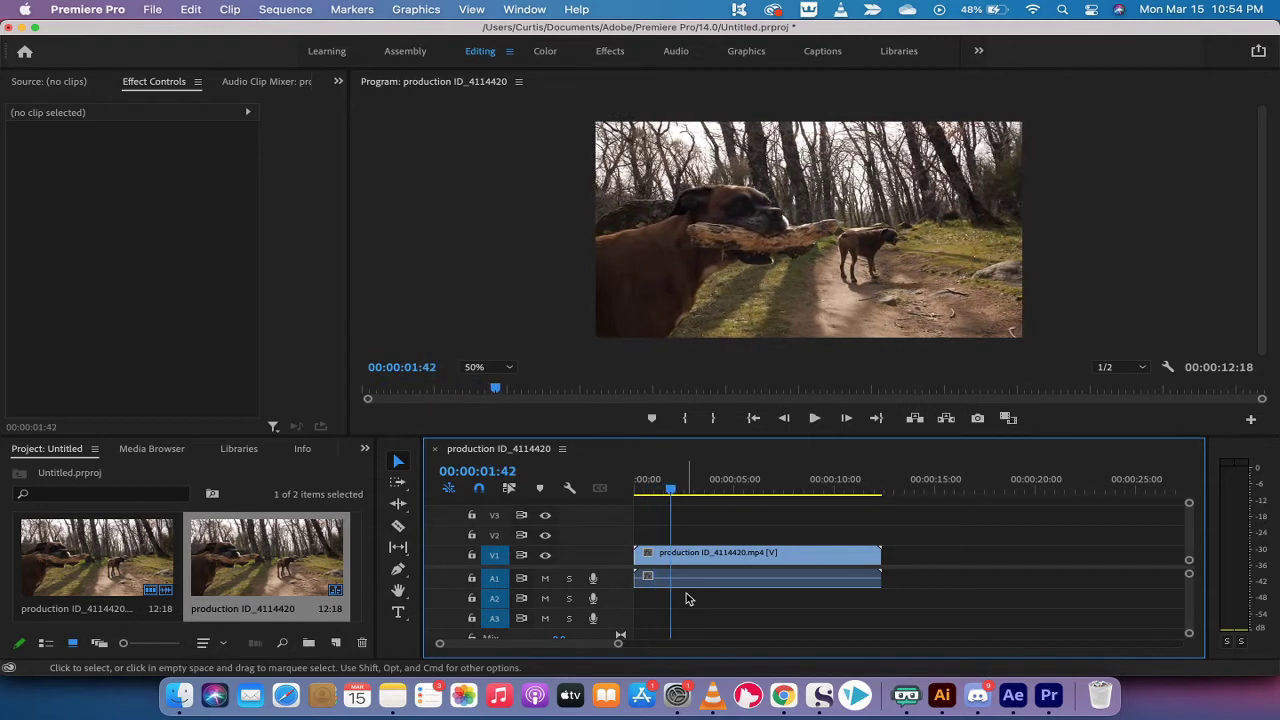
drag(670, 490, 707, 492)
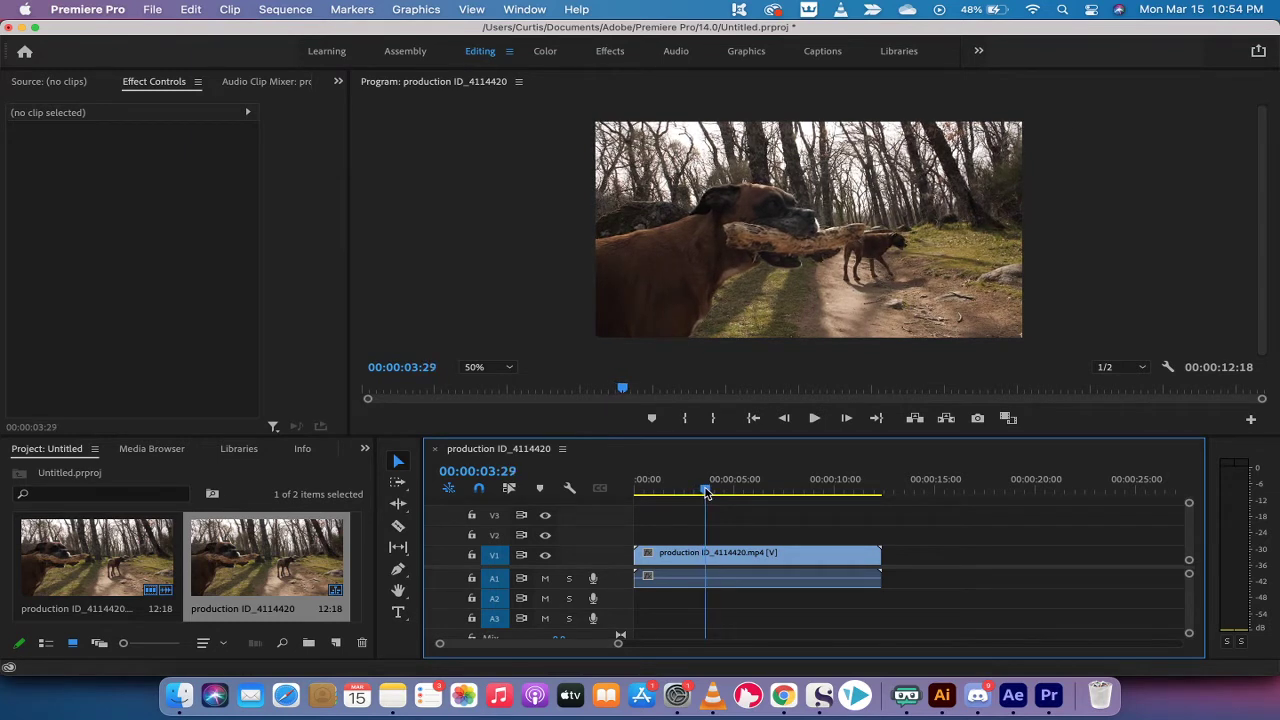
click(848, 420)
click(849, 421)
click(851, 422)
click(851, 422)
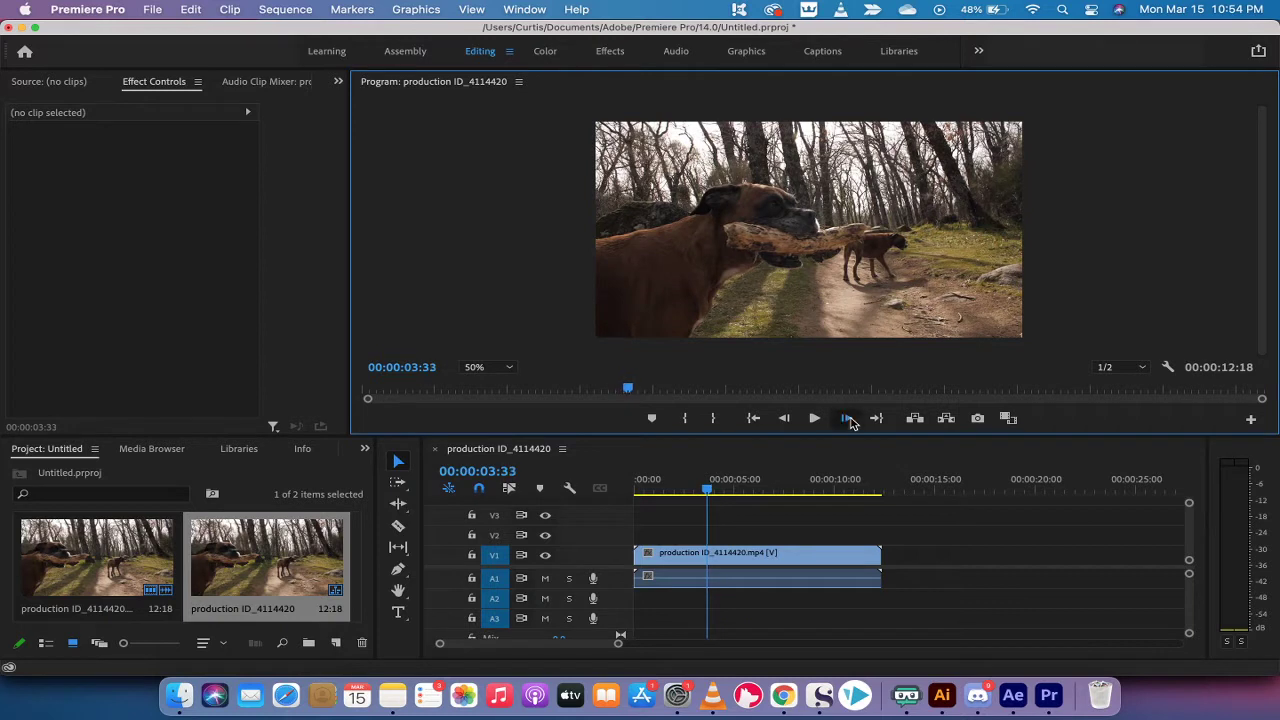
click(851, 422)
click(851, 422)
click(851, 422)
click(851, 422)
click(851, 422)
click(851, 422)
click(851, 422)
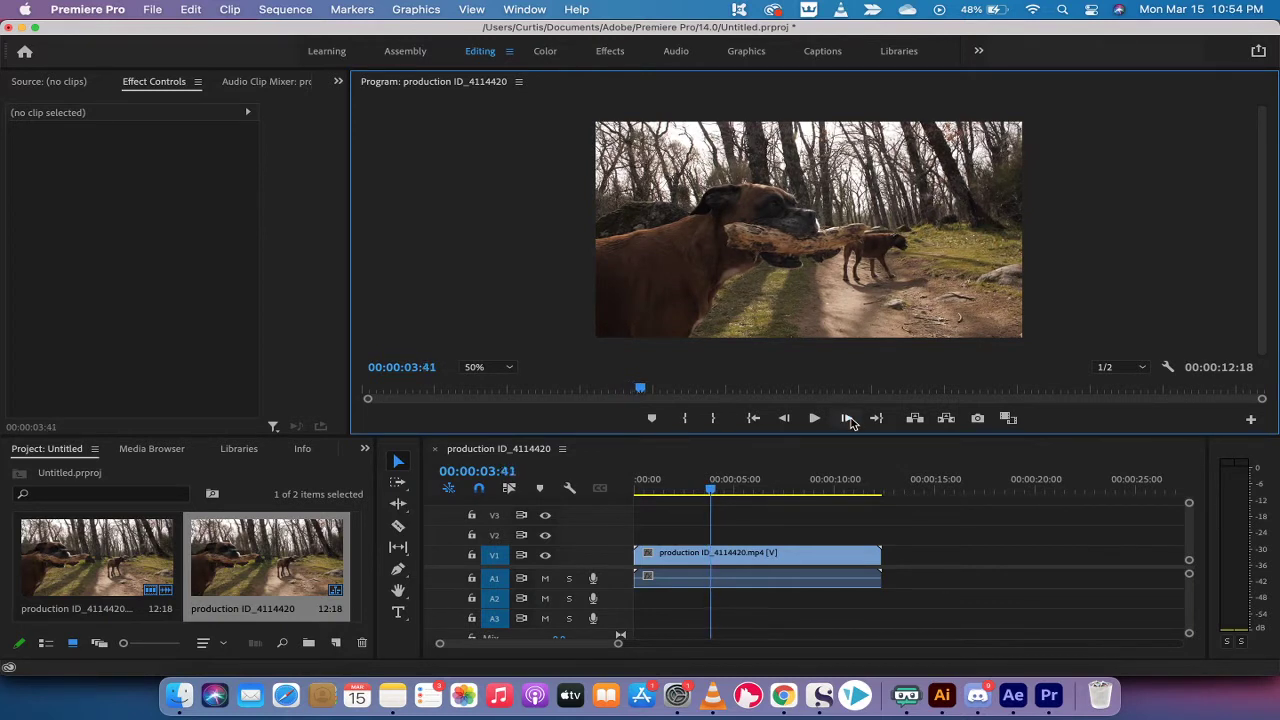
click(851, 422)
click(851, 422)
click(851, 422)
click(851, 422)
click(851, 422)
click(851, 422)
click(851, 422)
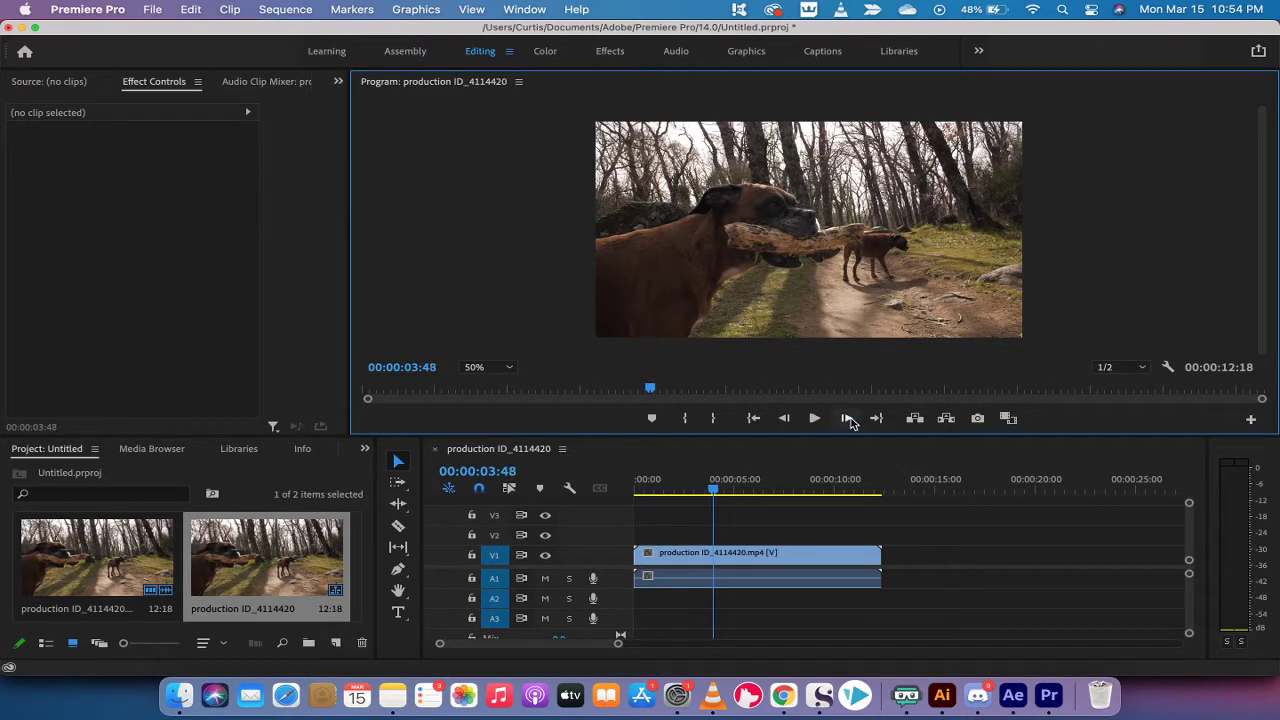
click(851, 422)
click(851, 422)
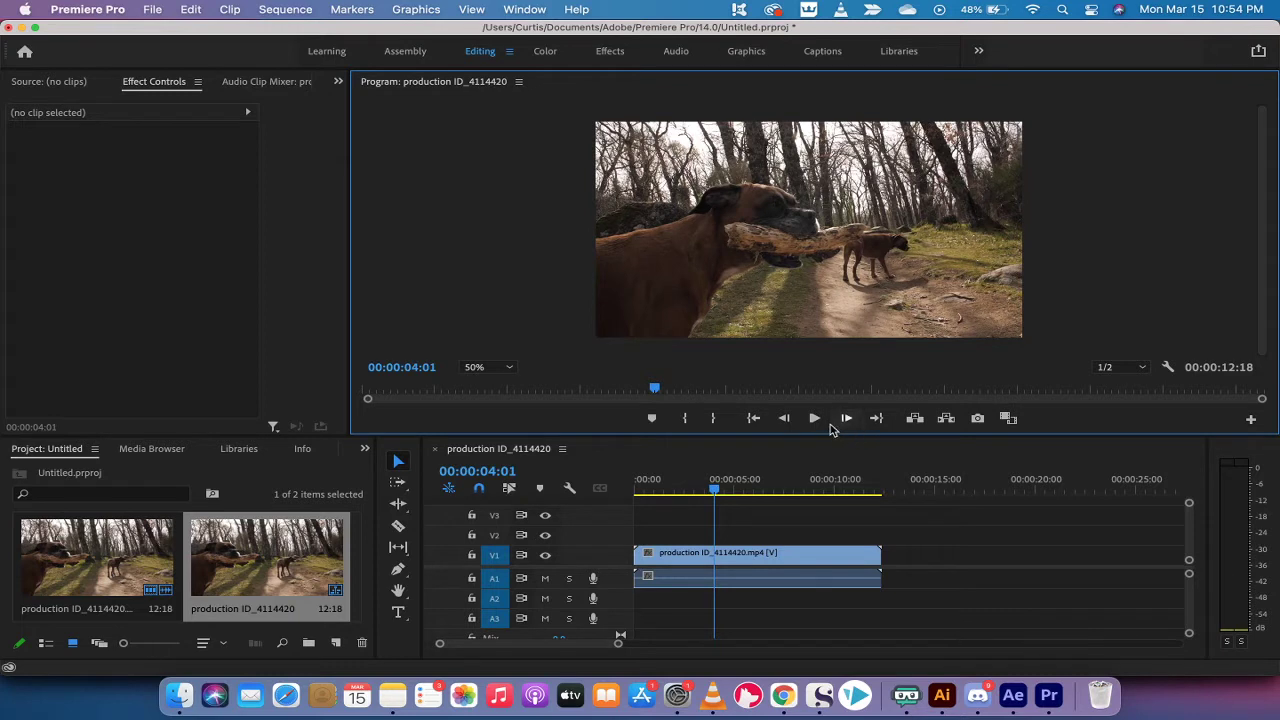
click(785, 419)
click(785, 419)
click(846, 418)
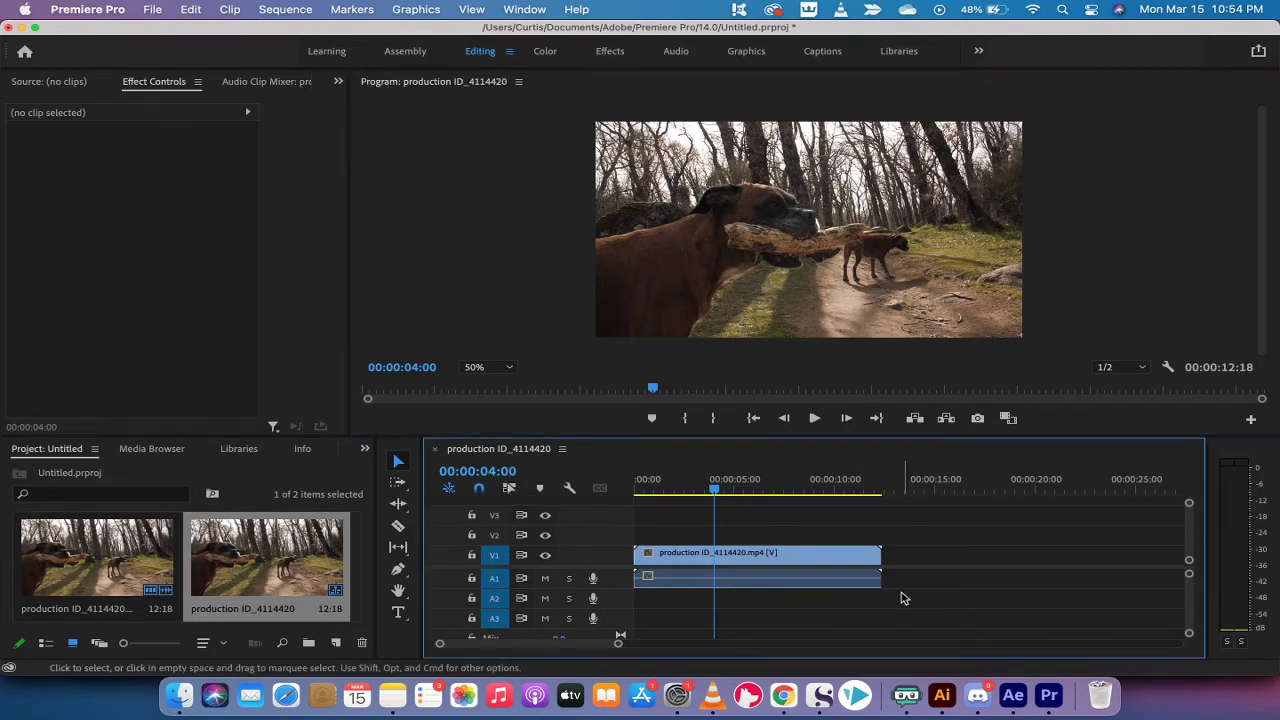
- Trim the end of the video clip with its audio to 00:00:04:00 and return the playhead to the start
click(882, 558)
drag(884, 555, 713, 562)
drag(714, 487, 665, 484)
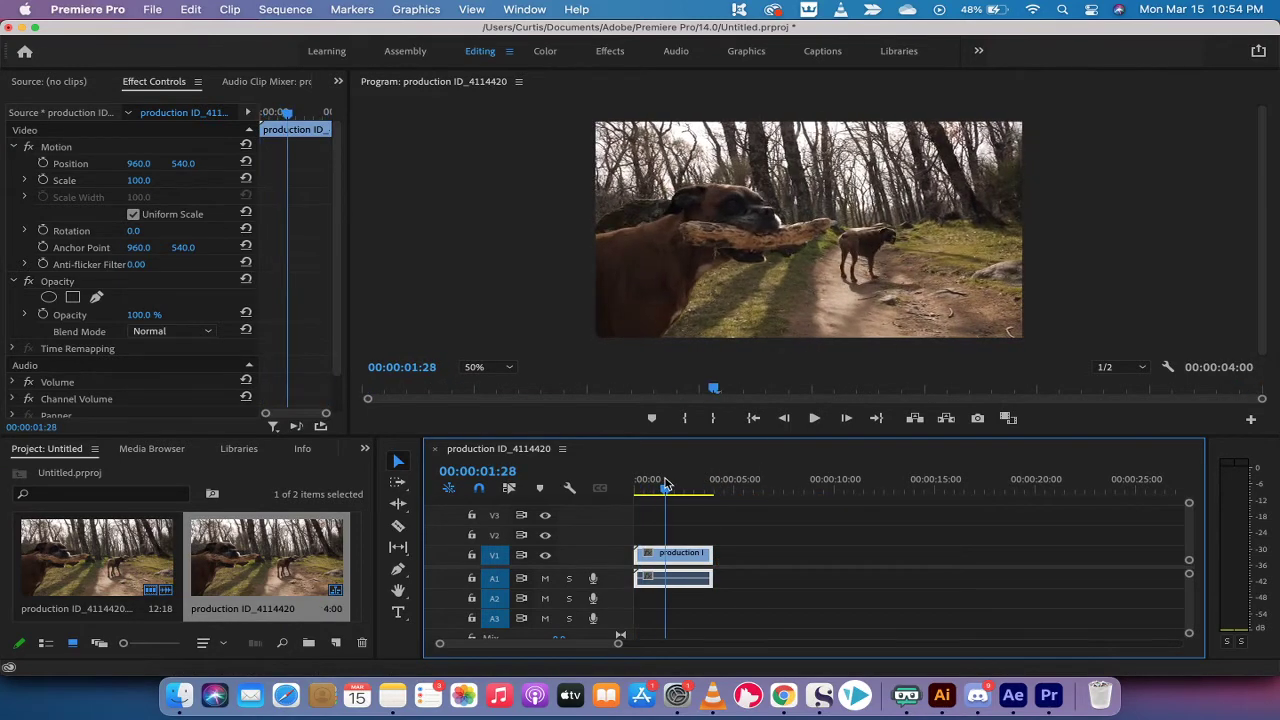
click(741, 517)
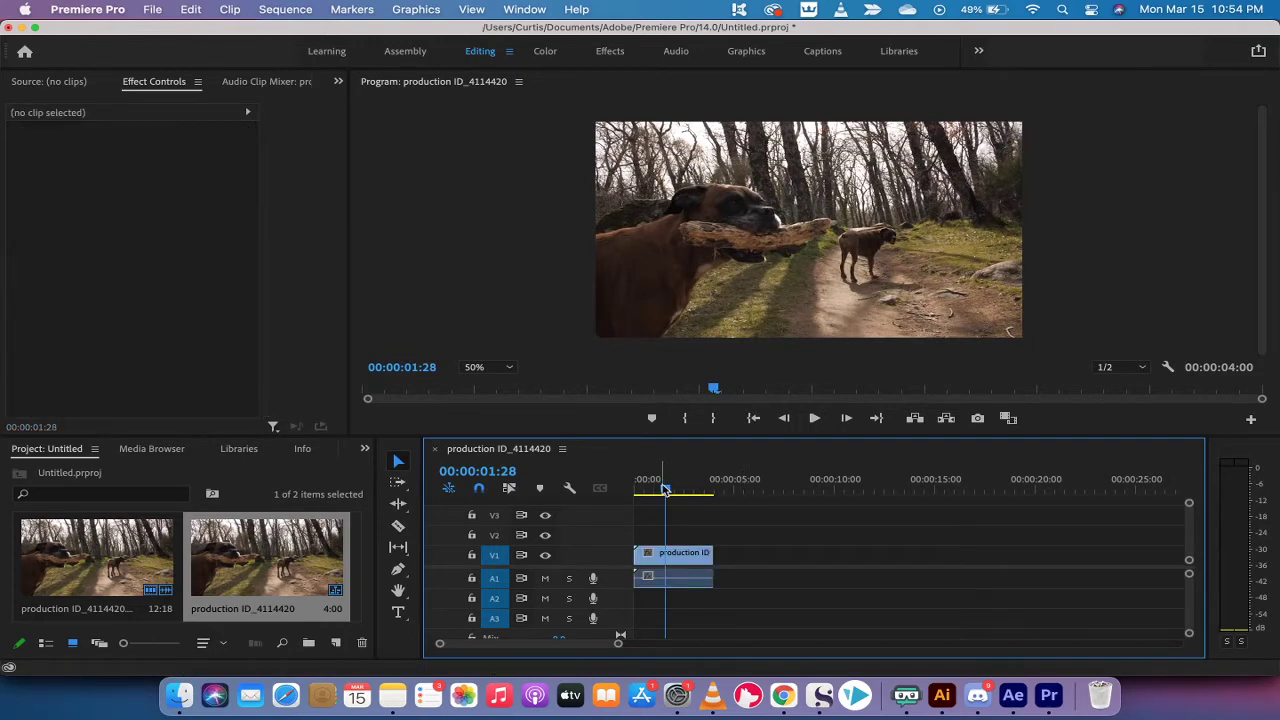
key(Home)
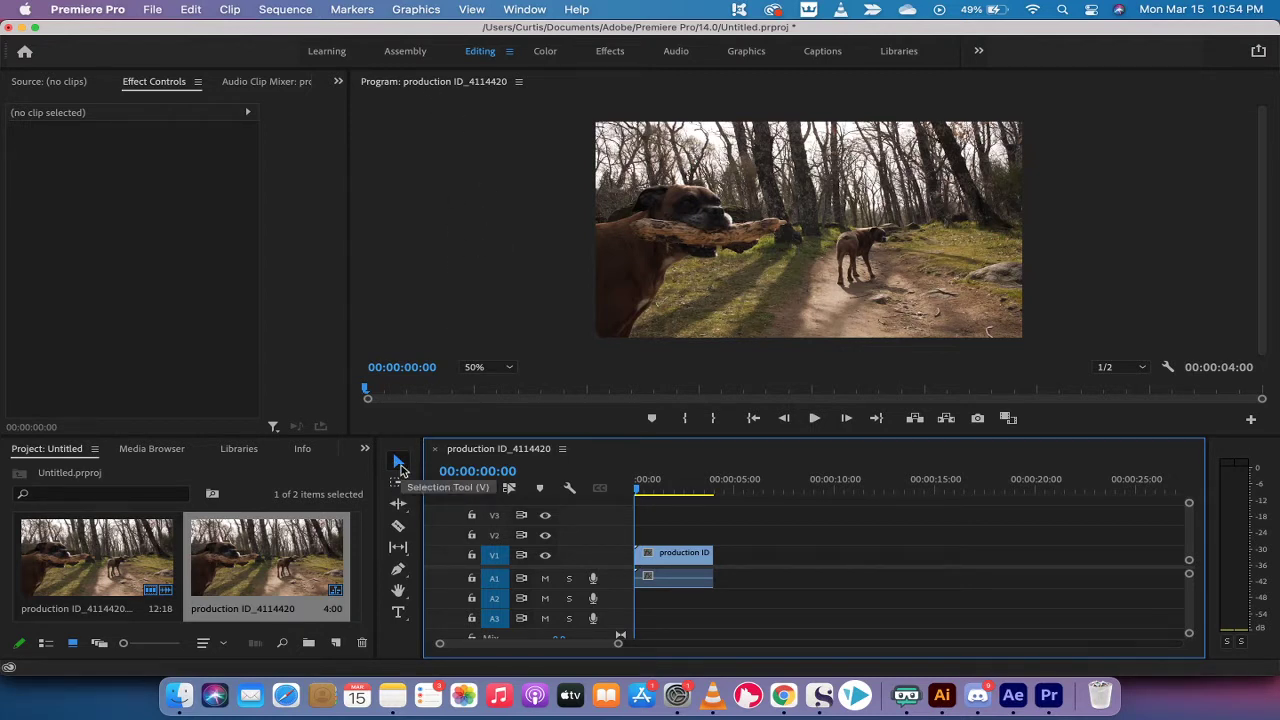
- Add the text BOXERS over the lower part of the picture, beside the front dog's chest
click(398, 614)
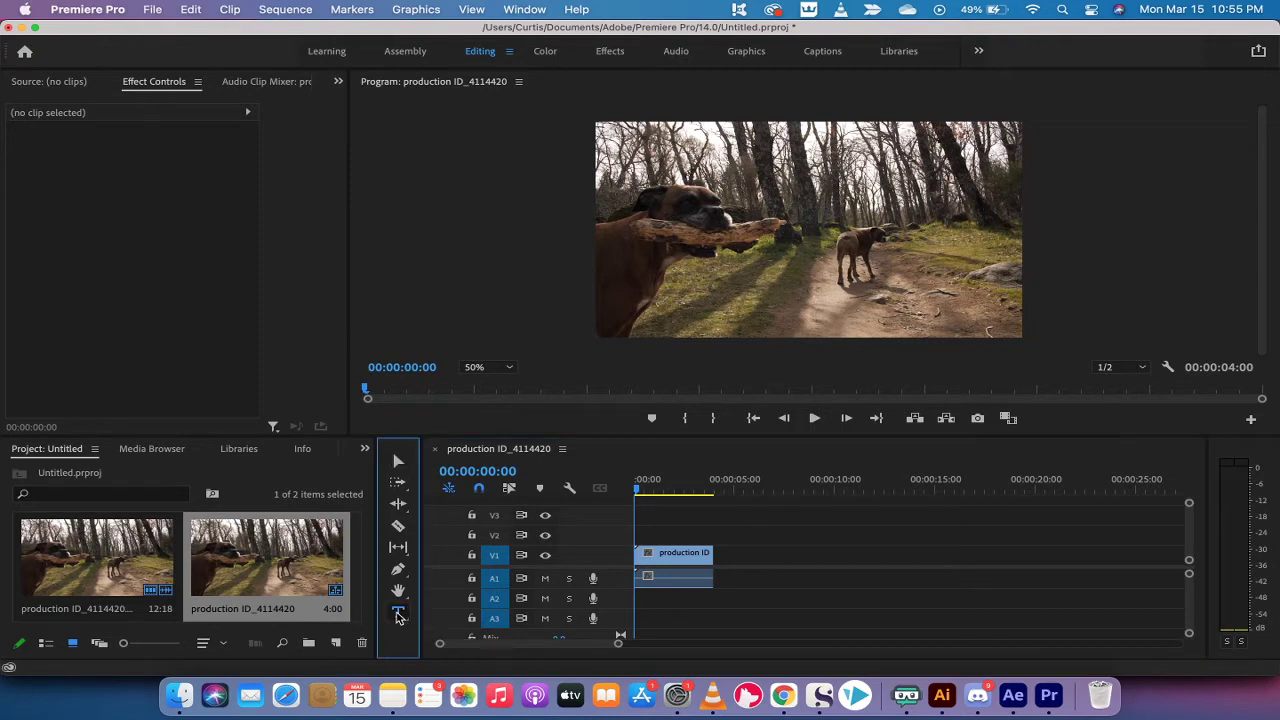
click(667, 298)
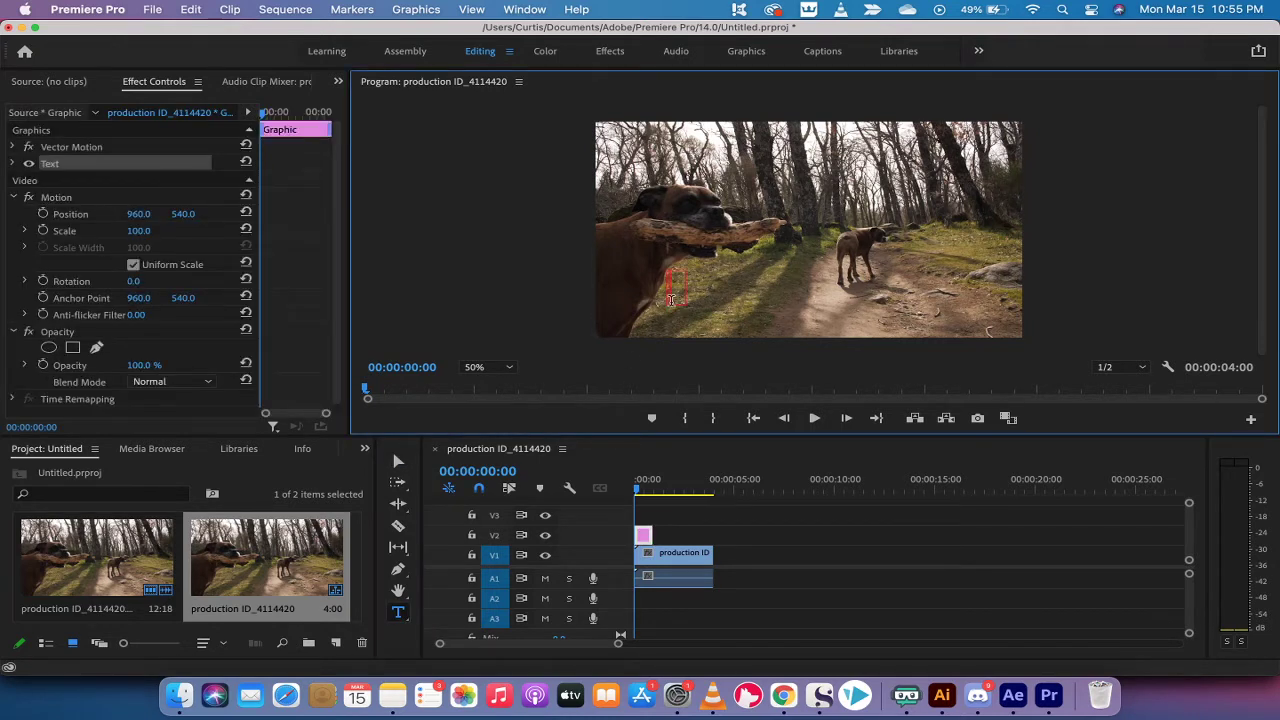
text(BOXERS)
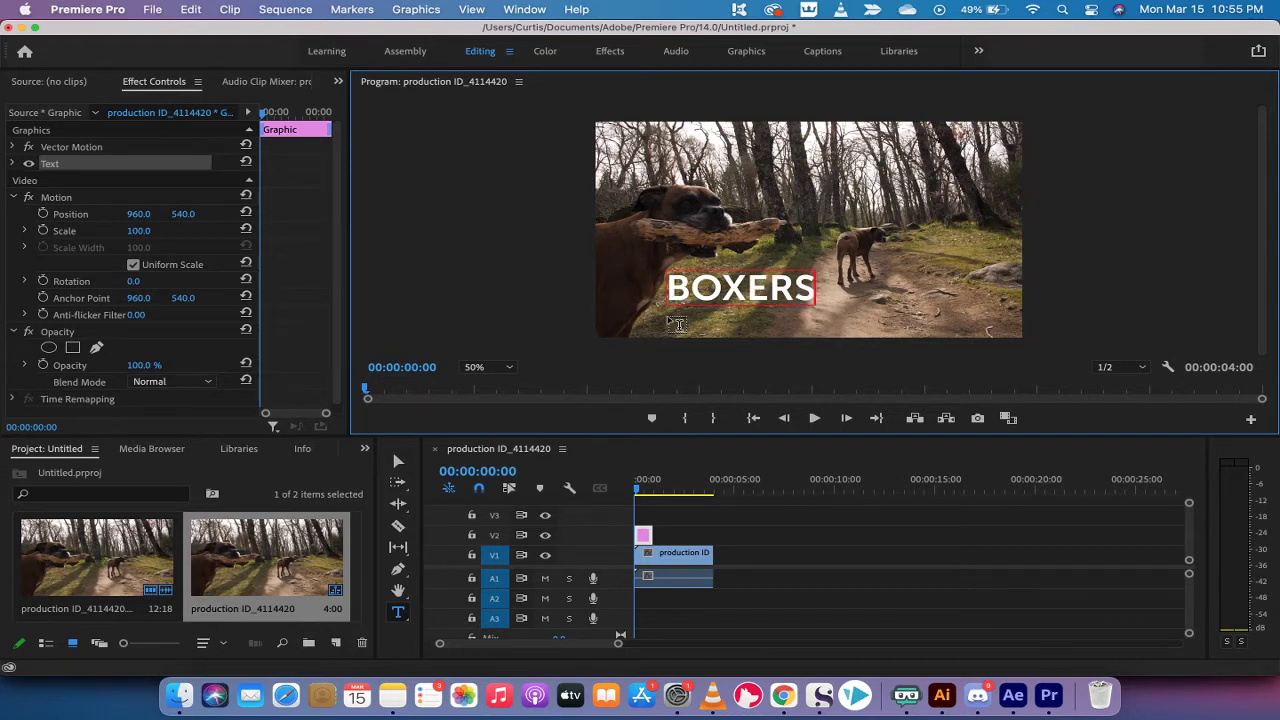
click(652, 512)
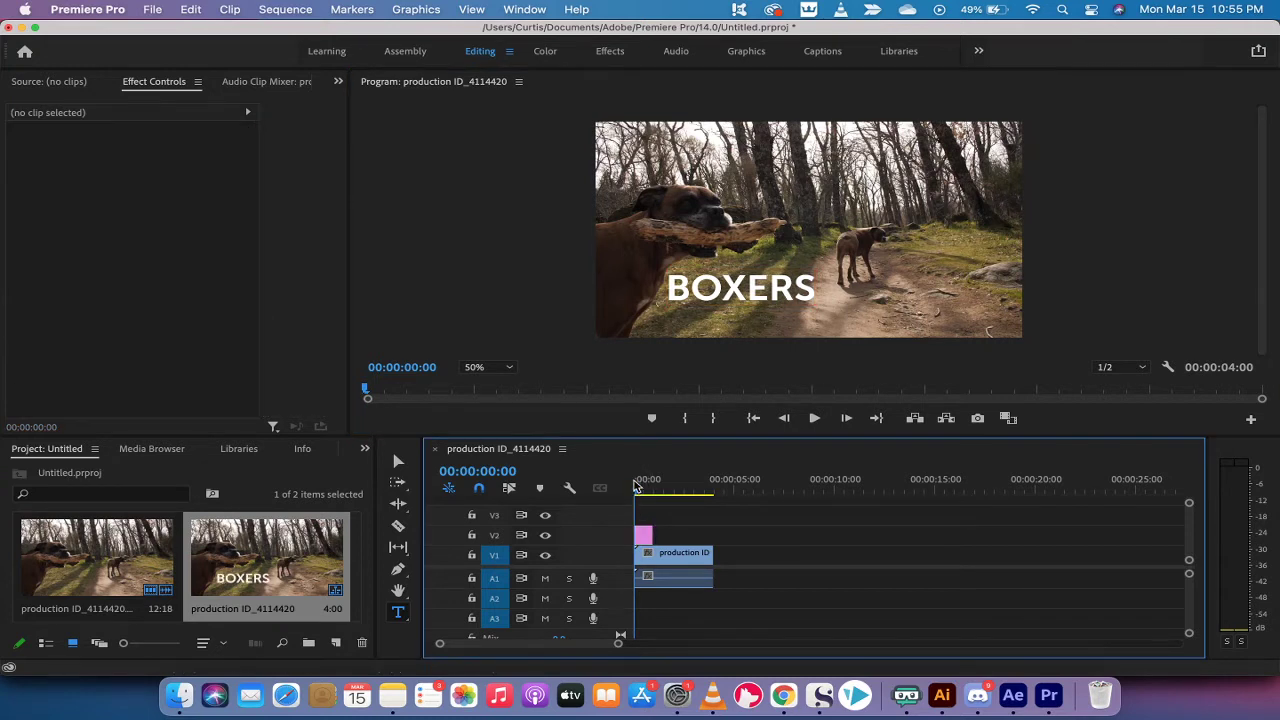
mouse_move(634, 491)
mouse_down()
mouse_move(652, 490)
mouse_move(633, 490)
mouse_up()
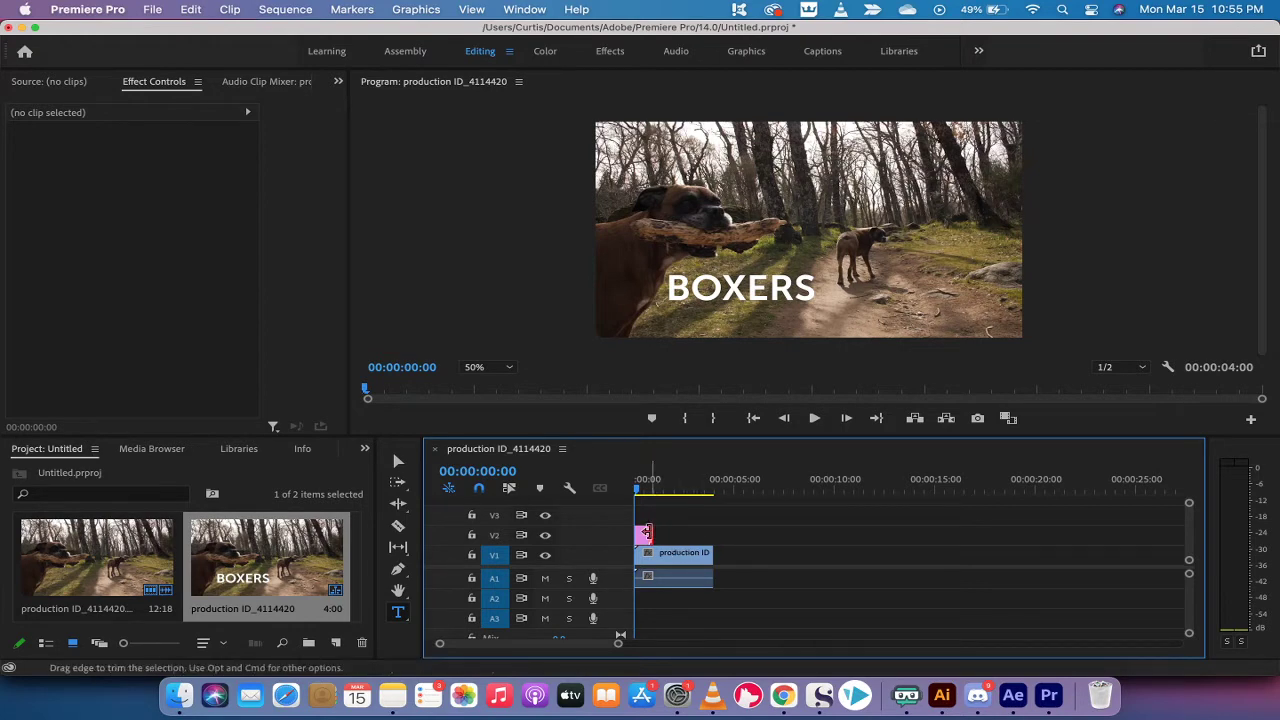
- Extend the BOXERS title on V2 to match the end of the video clip, with the playhead at the start
drag(646, 531, 712, 533)
click(641, 491)
mouse_move(641, 491)
mouse_down()
mouse_move(718, 492)
mouse_move(633, 490)
mouse_up()
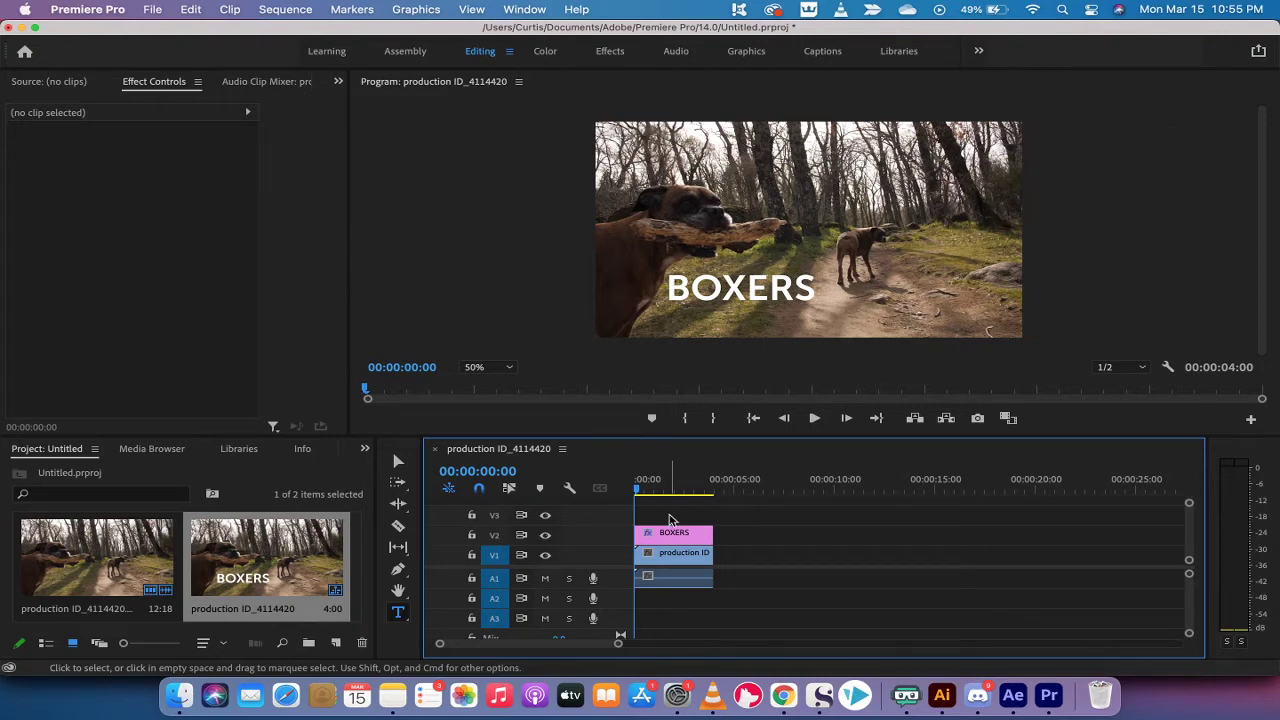
- Duplicate the V1 video clip onto V3, directly above the BOXERS title and aligned with the sequence start
click(660, 560)
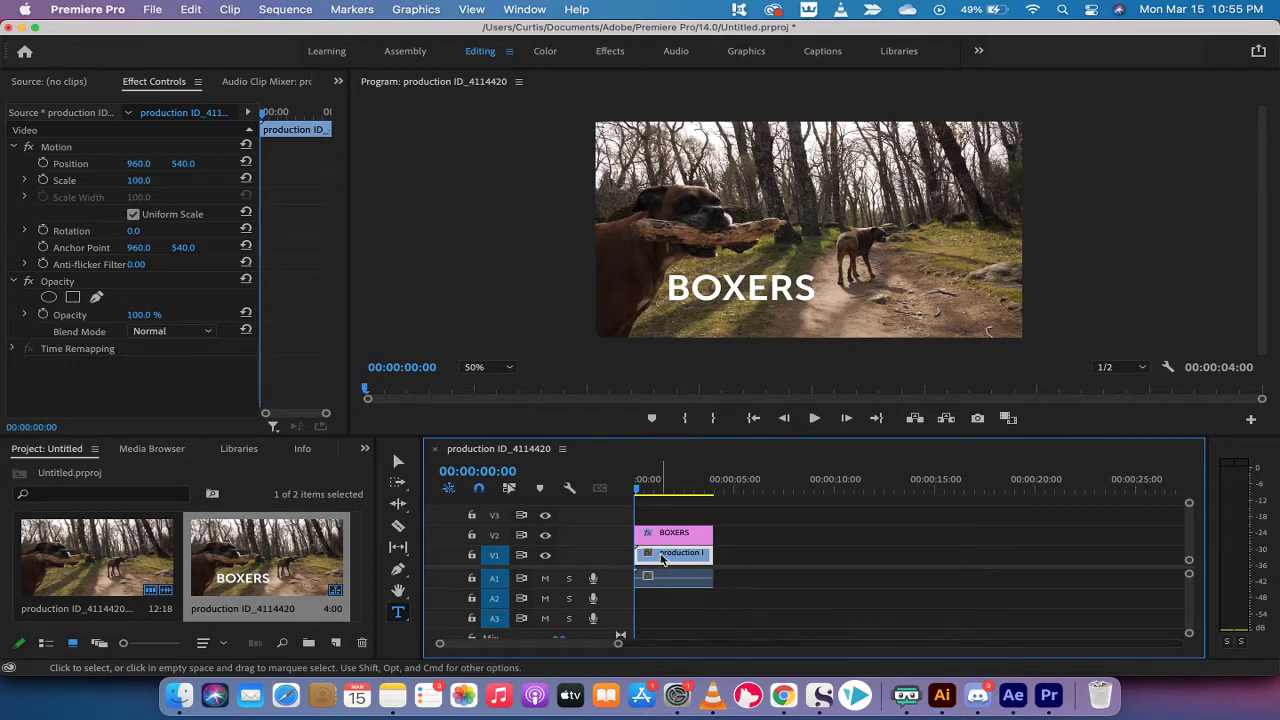
drag(661, 560, 661, 521)
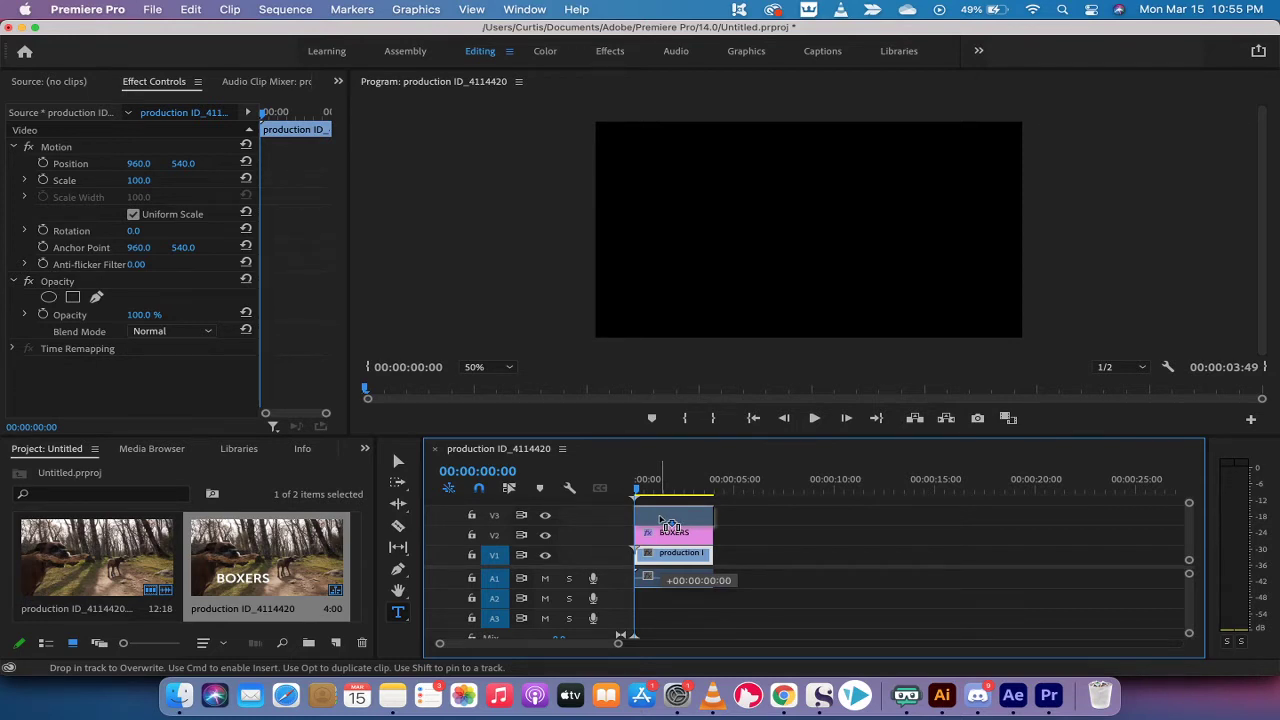
drag(661, 521, 629, 489)
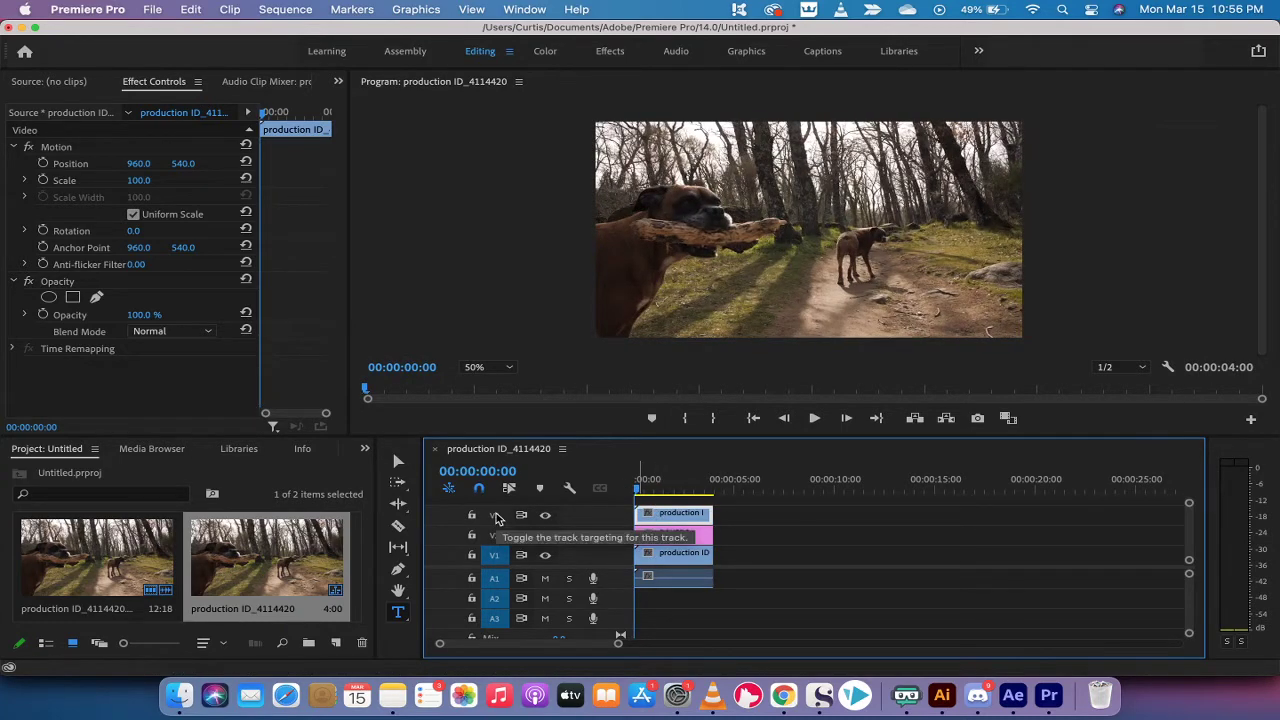
- Lower the opacity of the V3 video clip to 80% so the BOXERS title shows through
click(676, 563)
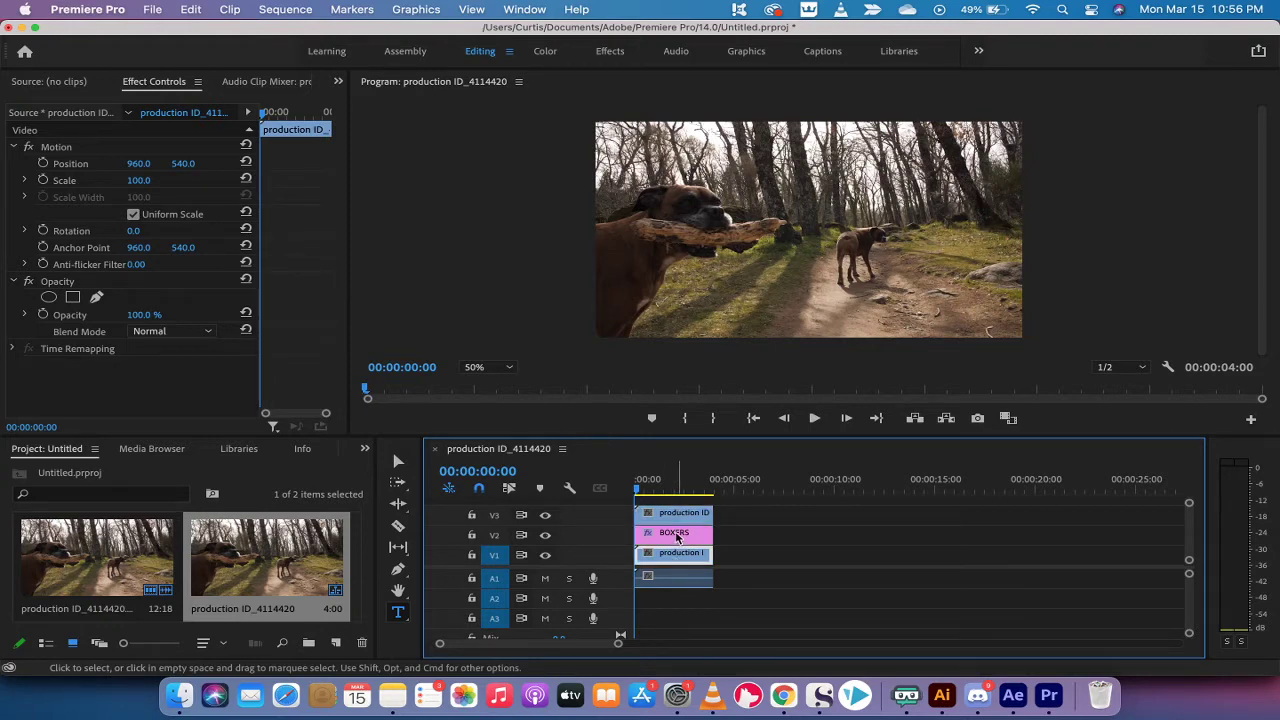
click(676, 535)
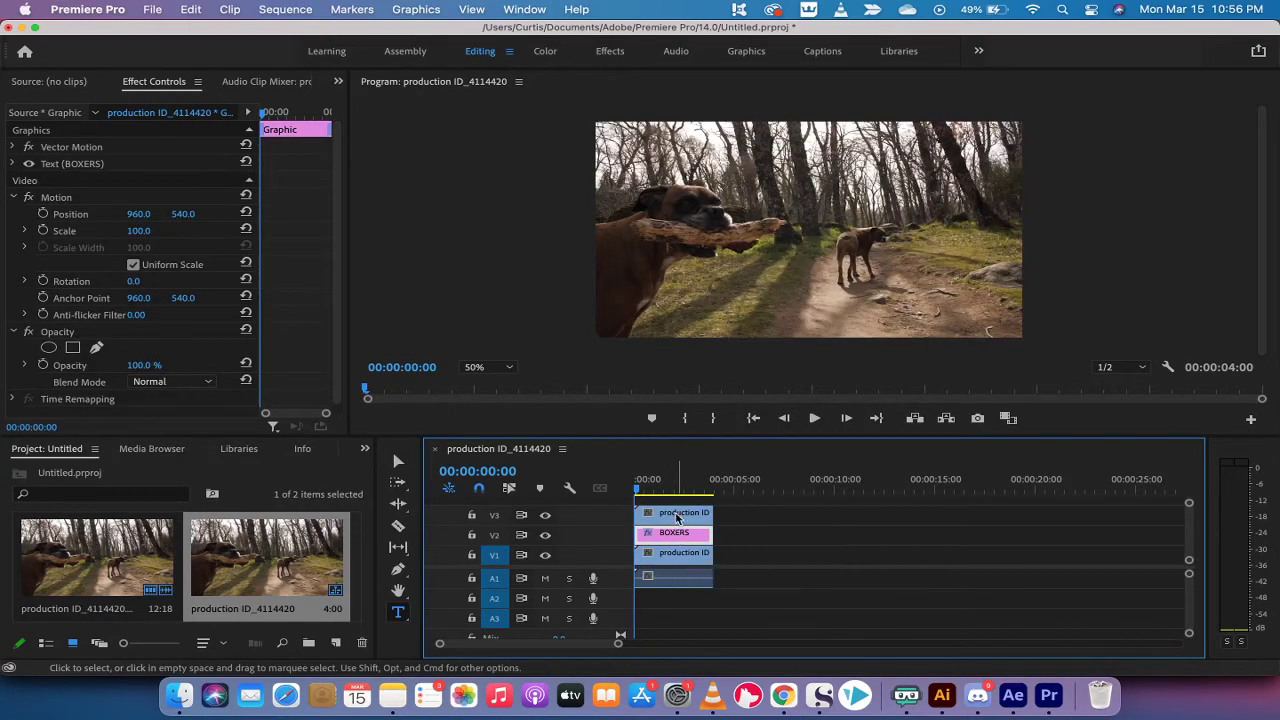
click(676, 516)
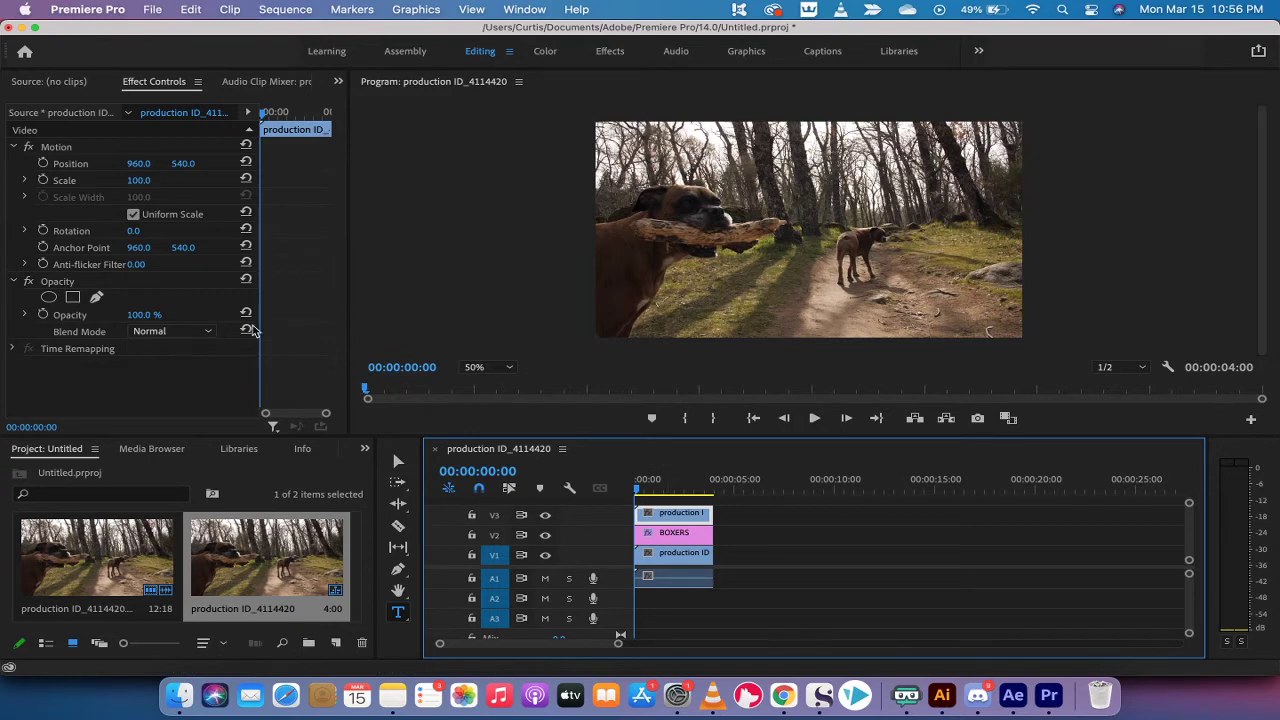
click(172, 83)
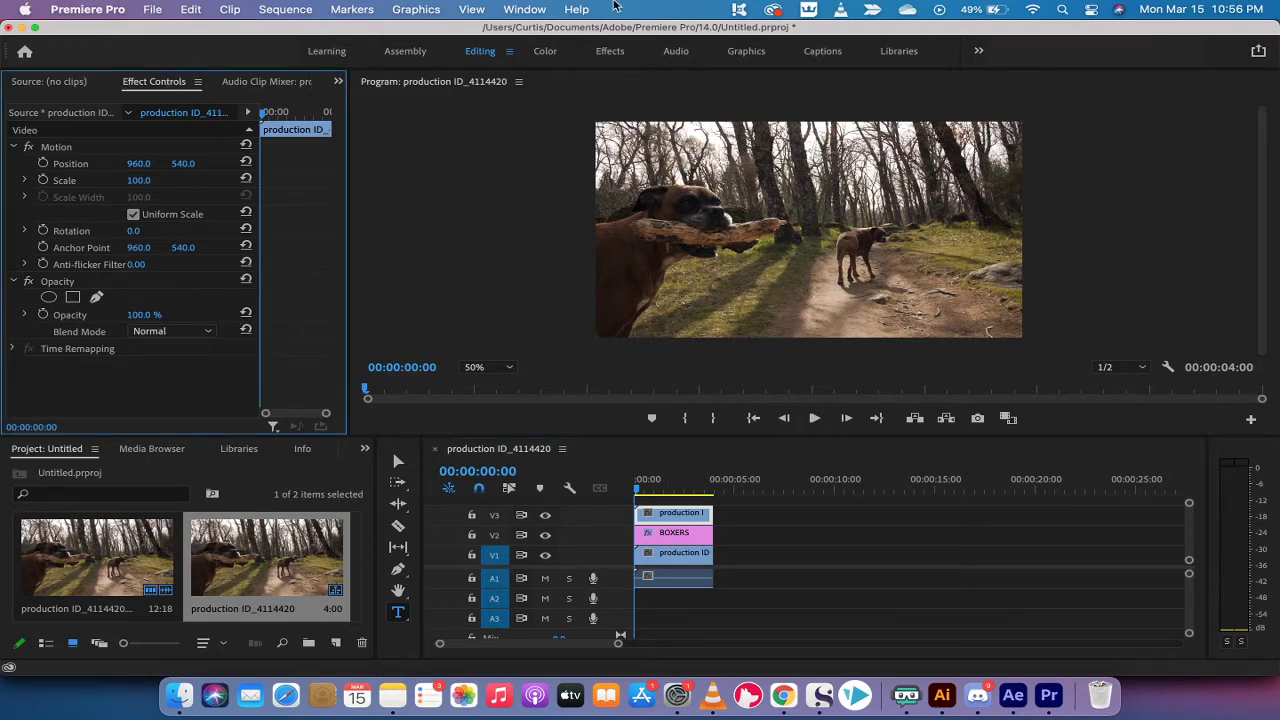
click(524, 9)
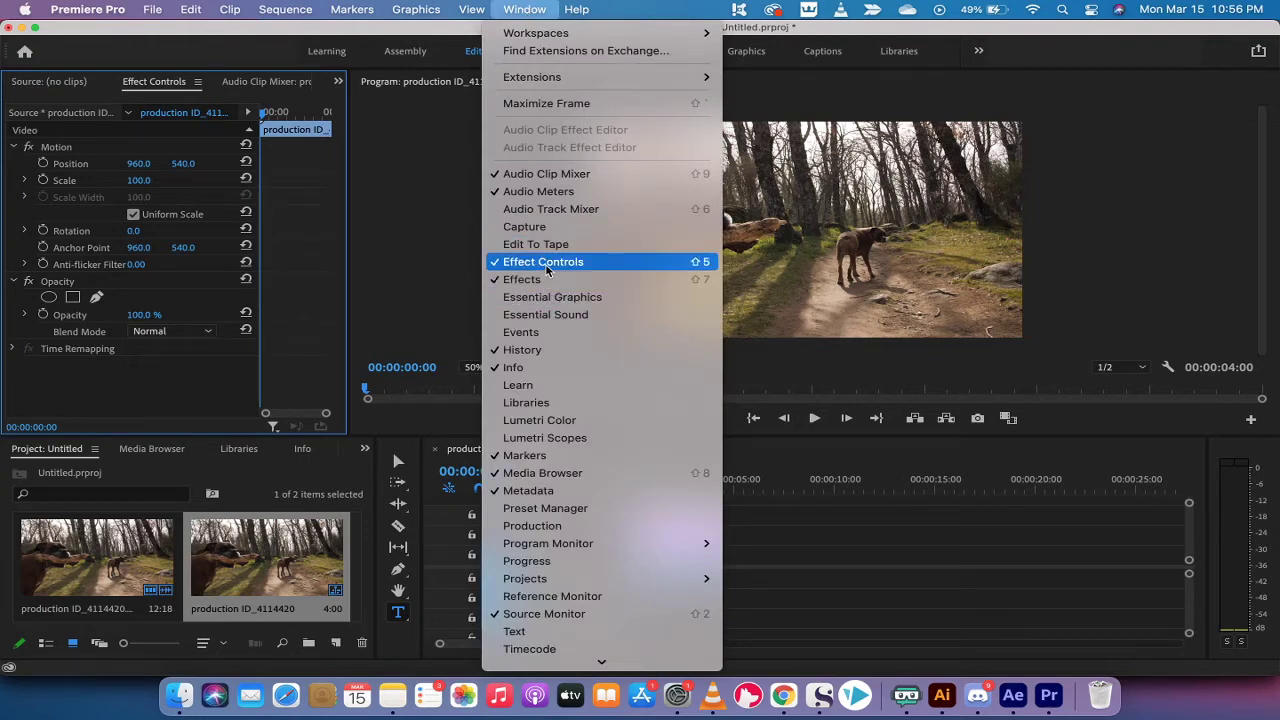
click(524, 9)
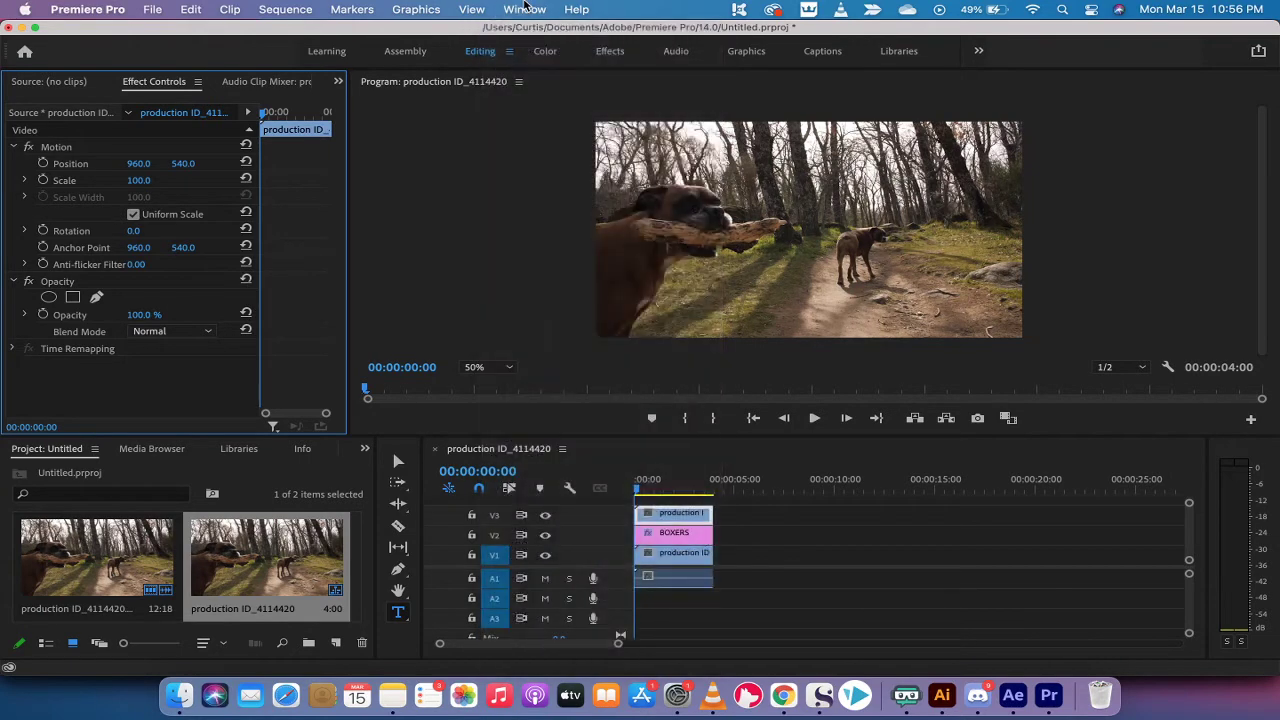
click(58, 284)
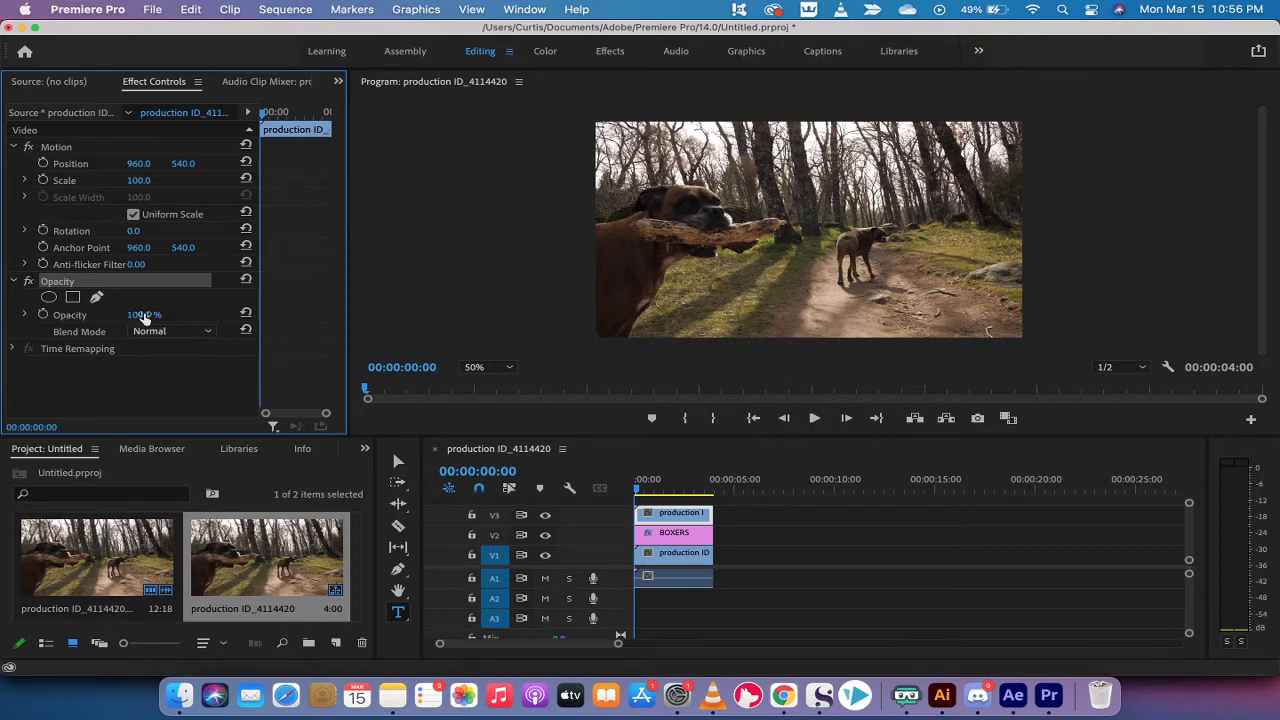
drag(144, 315, 120, 315)
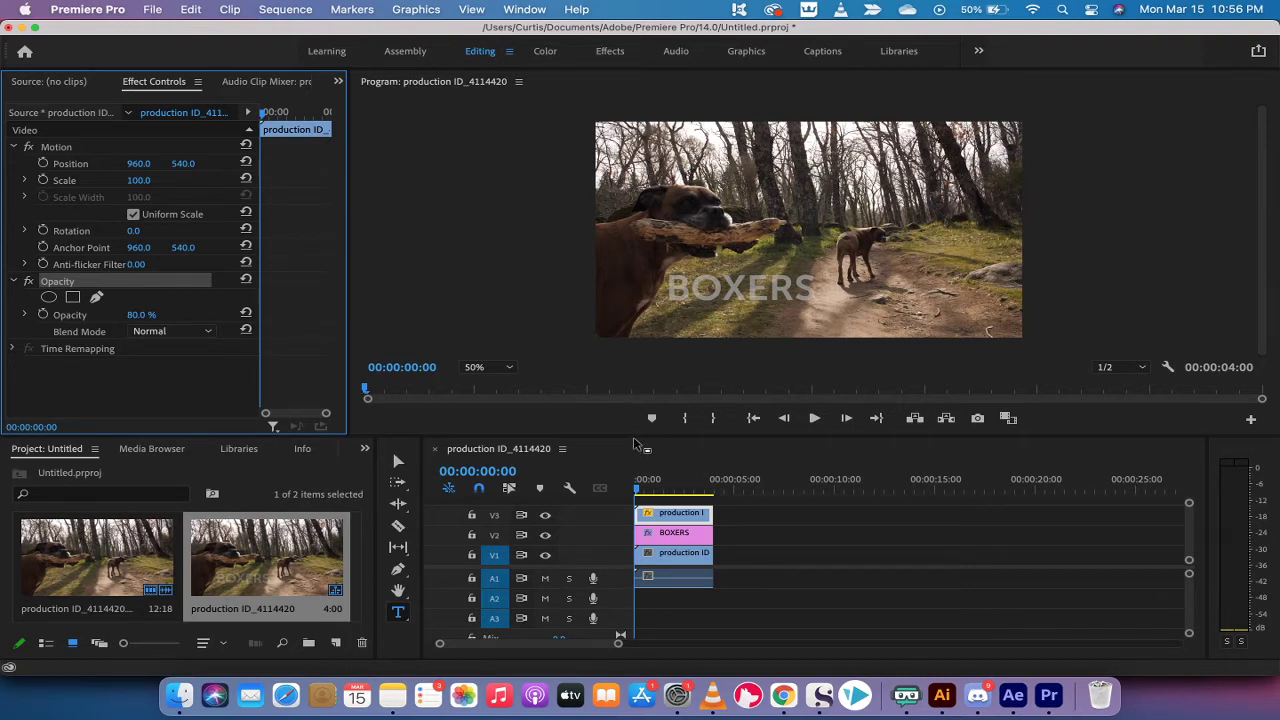
- Draw a closed free-form opacity mask on the V3 clip around the front dog, tracing its chest and jaw and extending past the frame's left edge
click(662, 514)
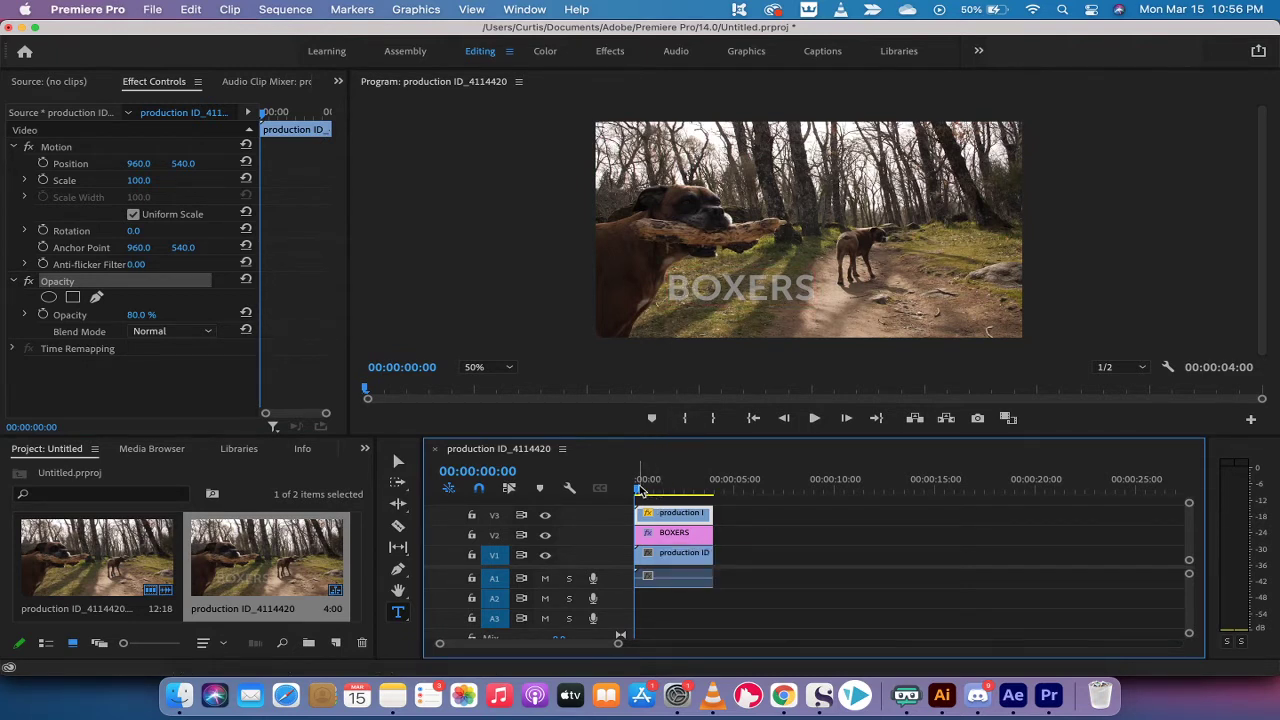
click(62, 283)
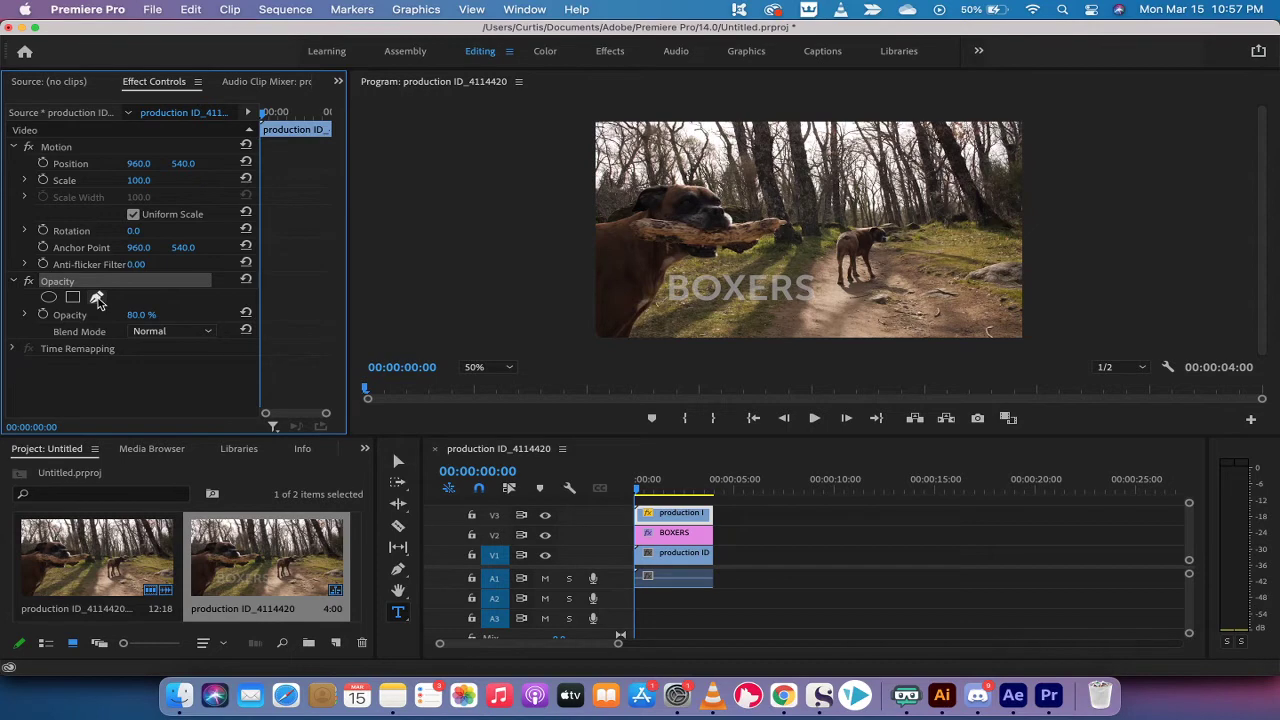
click(97, 299)
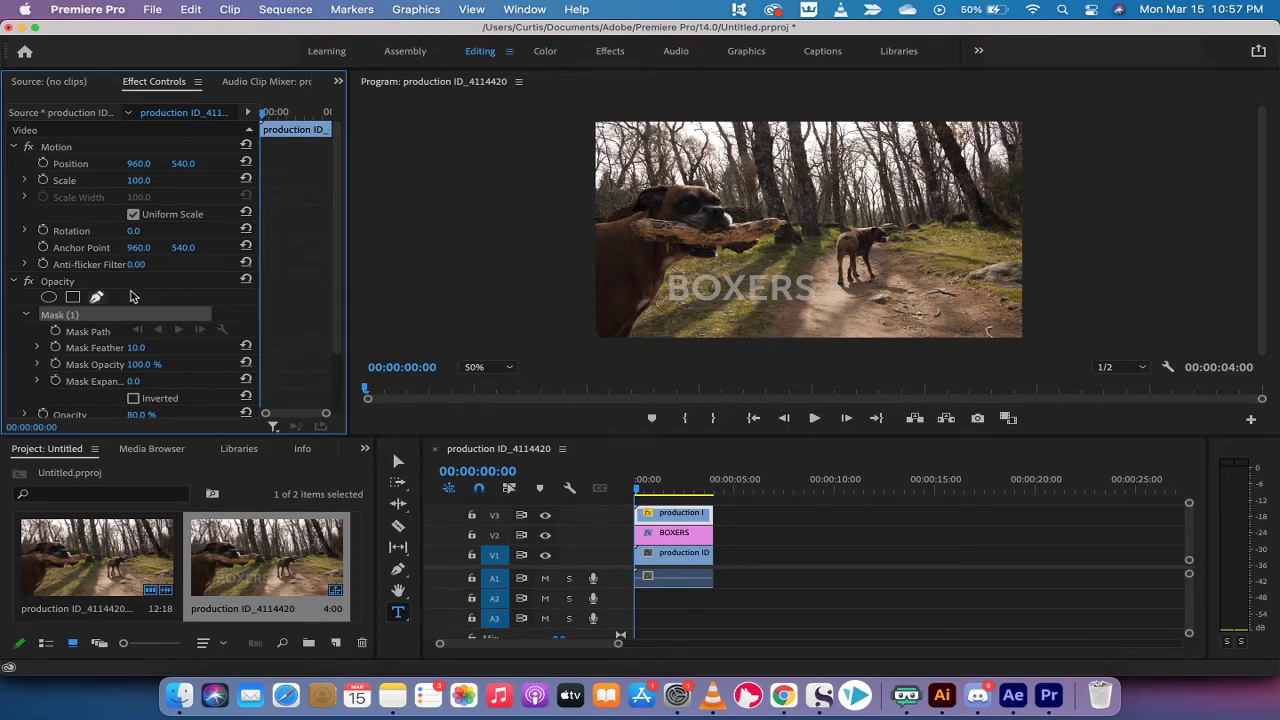
click(488, 368)
click(487, 437)
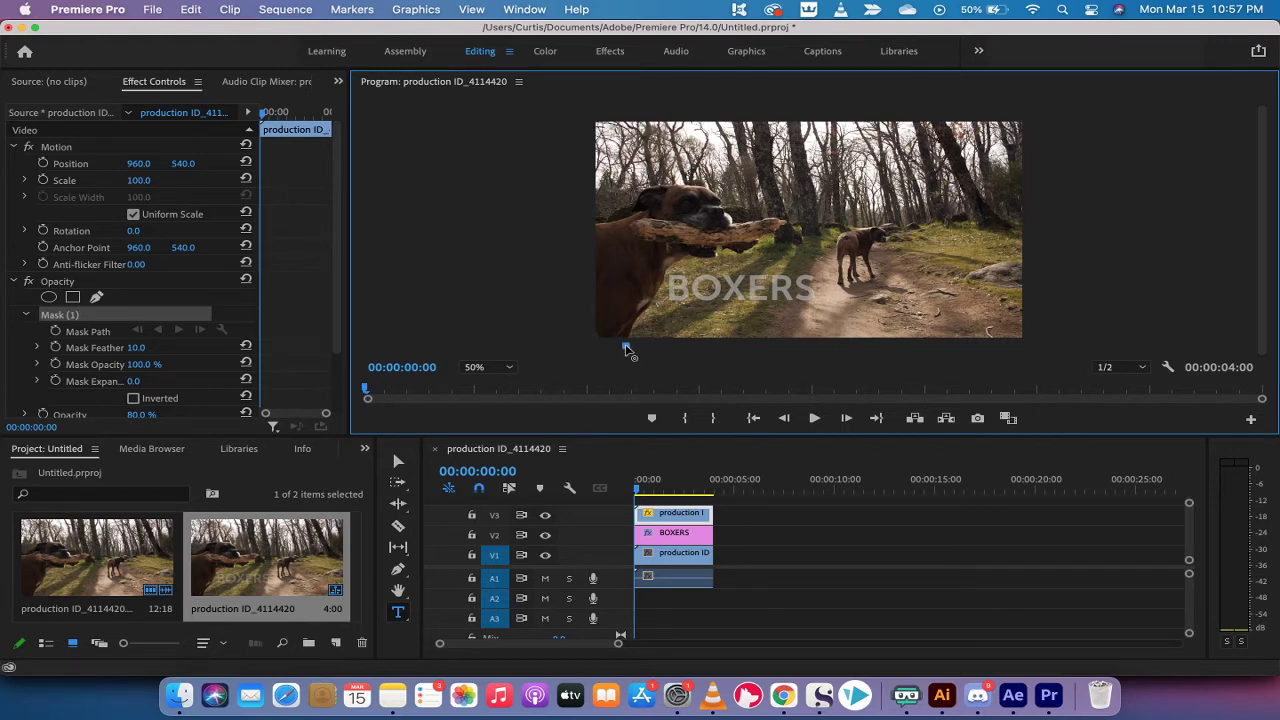
click(626, 345)
click(636, 318)
click(650, 307)
click(661, 284)
drag(678, 261, 716, 260)
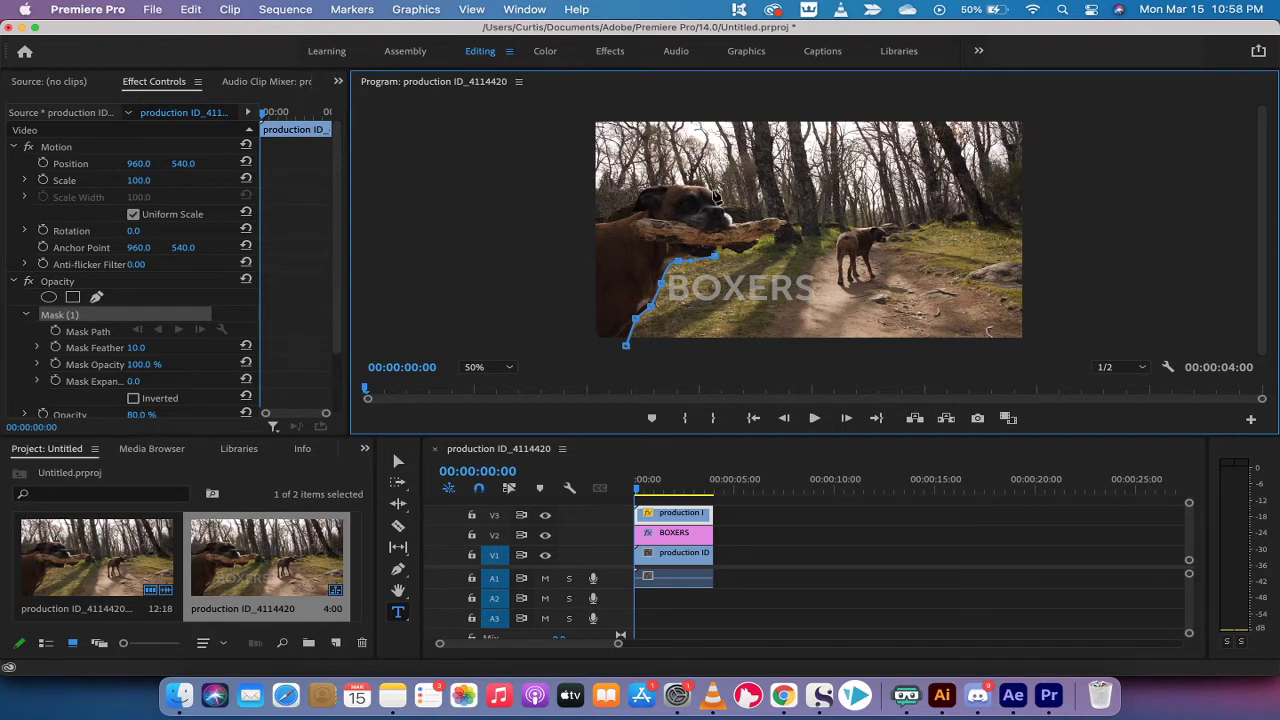
click(714, 189)
click(577, 189)
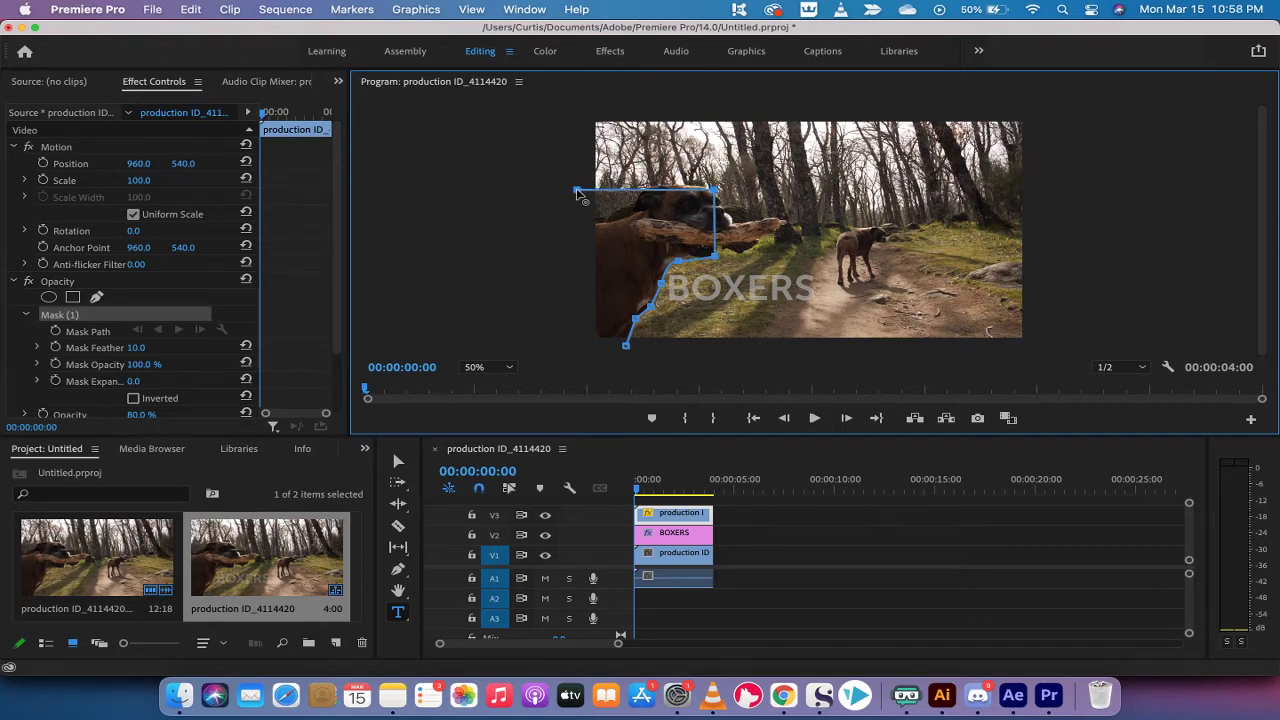
click(580, 348)
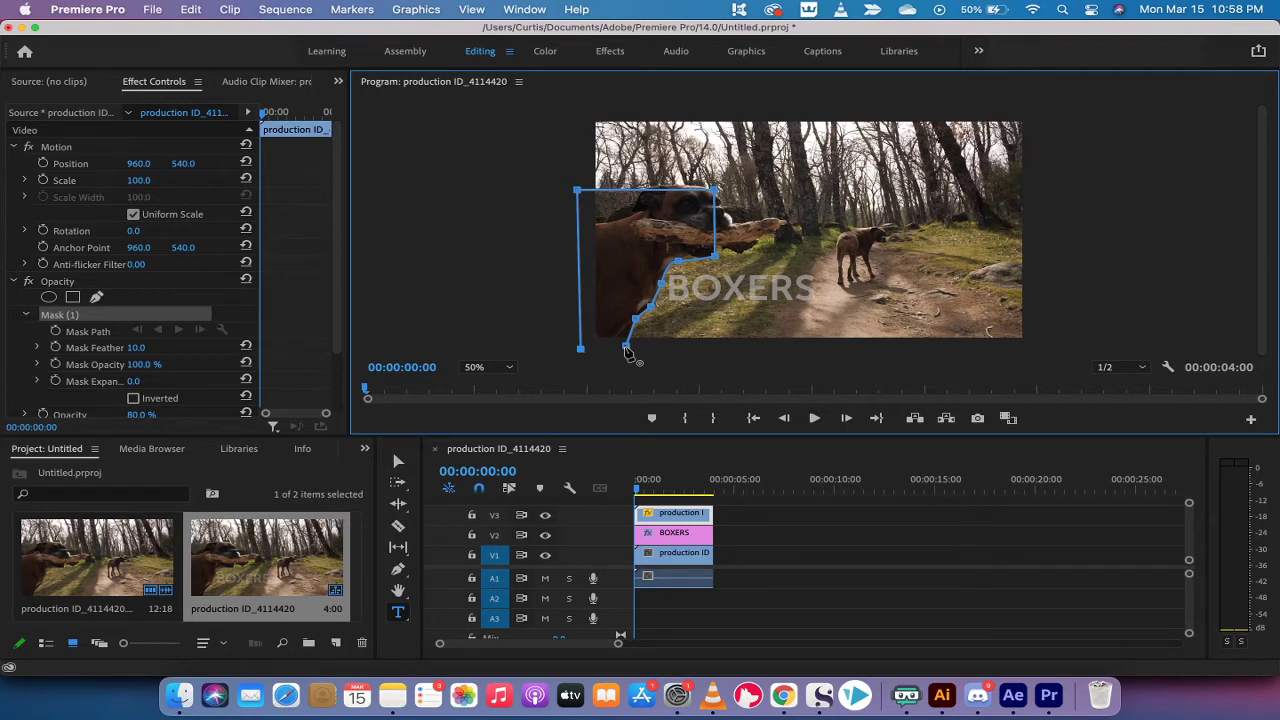
click(626, 347)
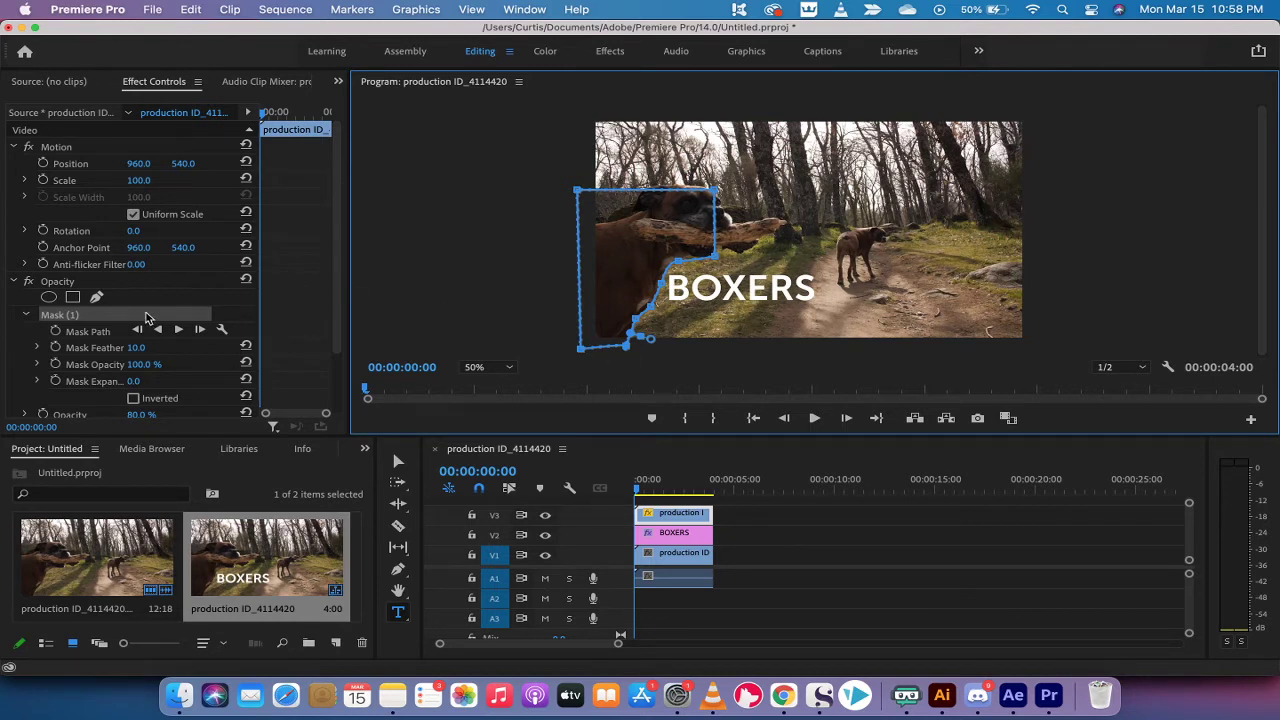
- Animate the path of Mask (1) from the first frame and track the mask forward through the clip
click(71, 316)
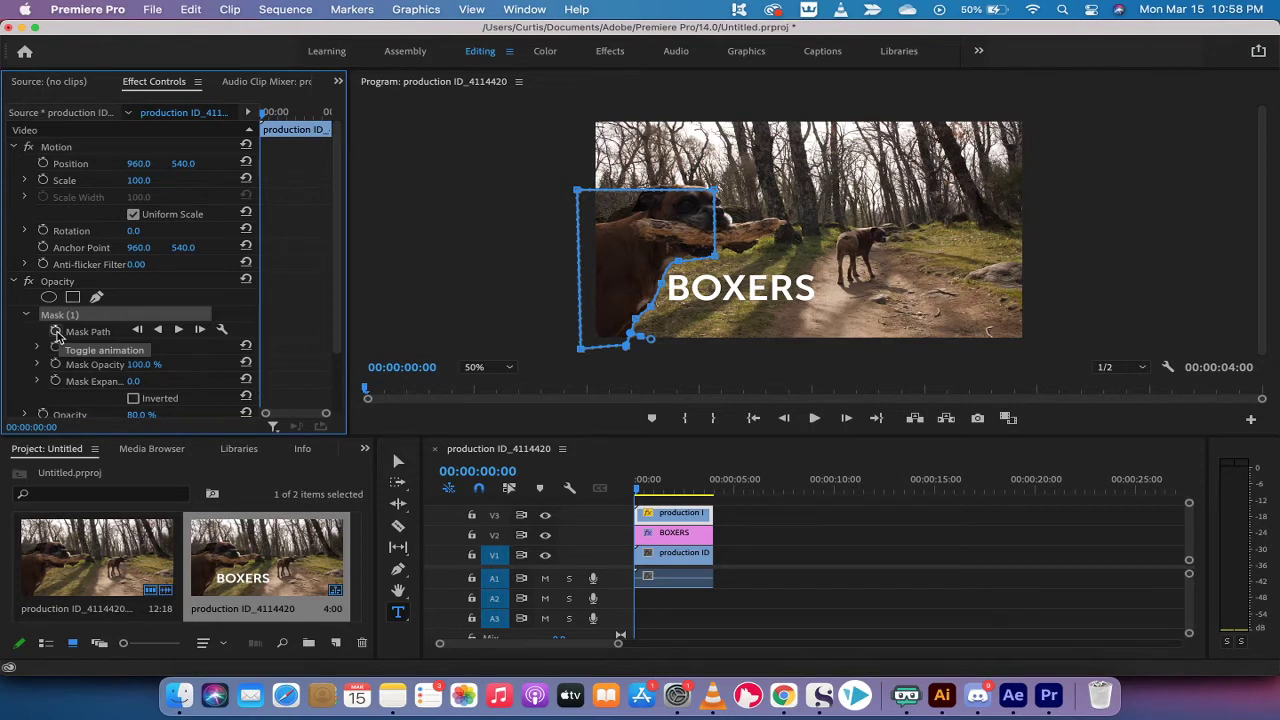
click(56, 332)
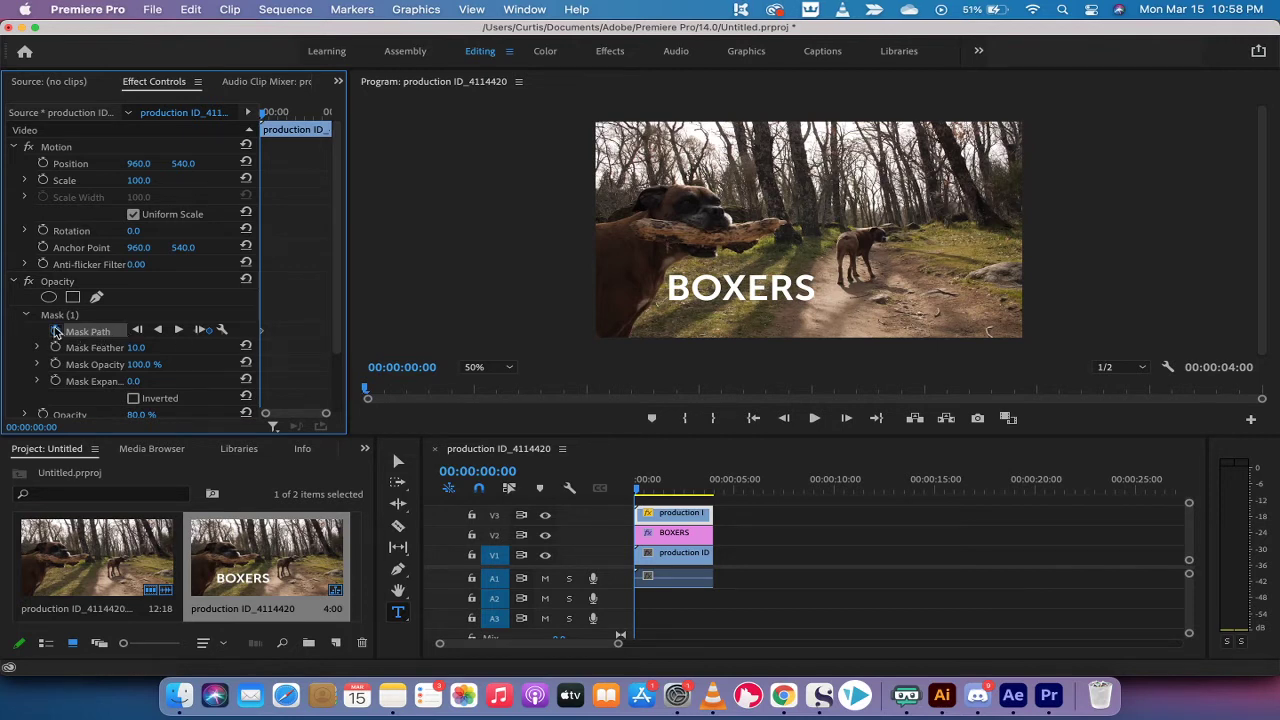
click(178, 331)
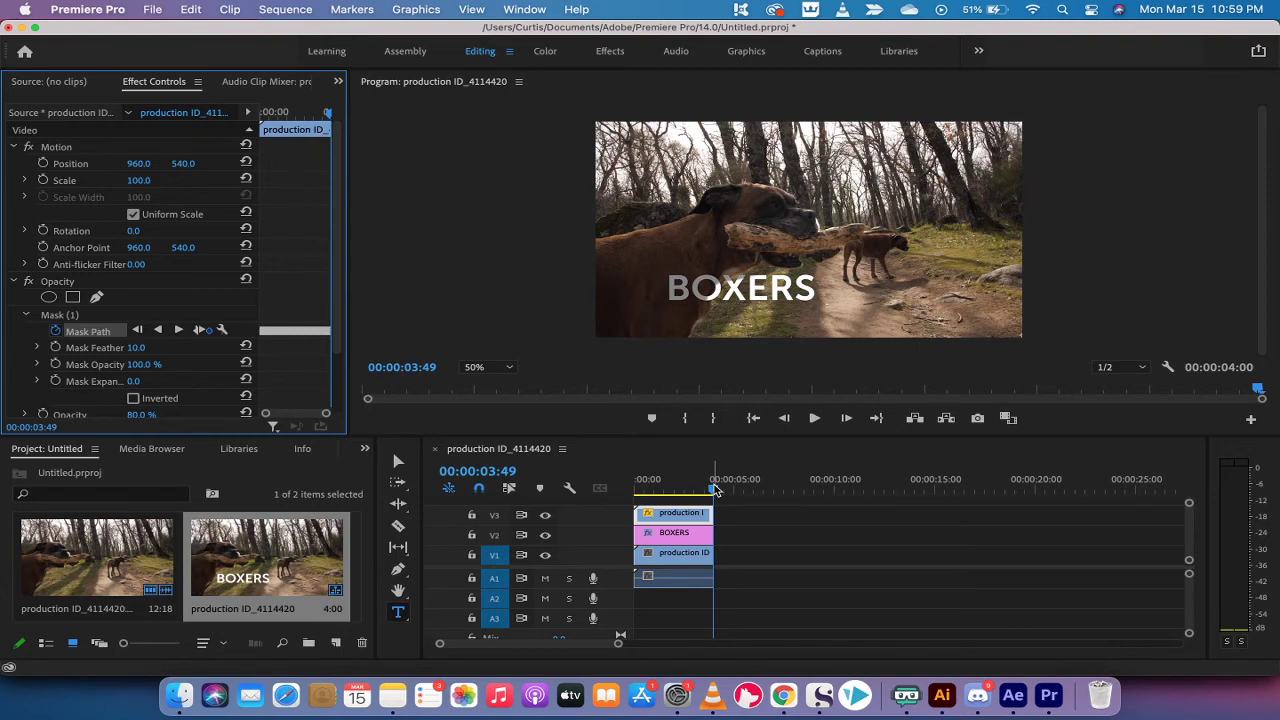
- Play the sequence from the start to check the tracked mask against the title, and return the playhead to 00:00:00:00
drag(714, 489, 566, 488)
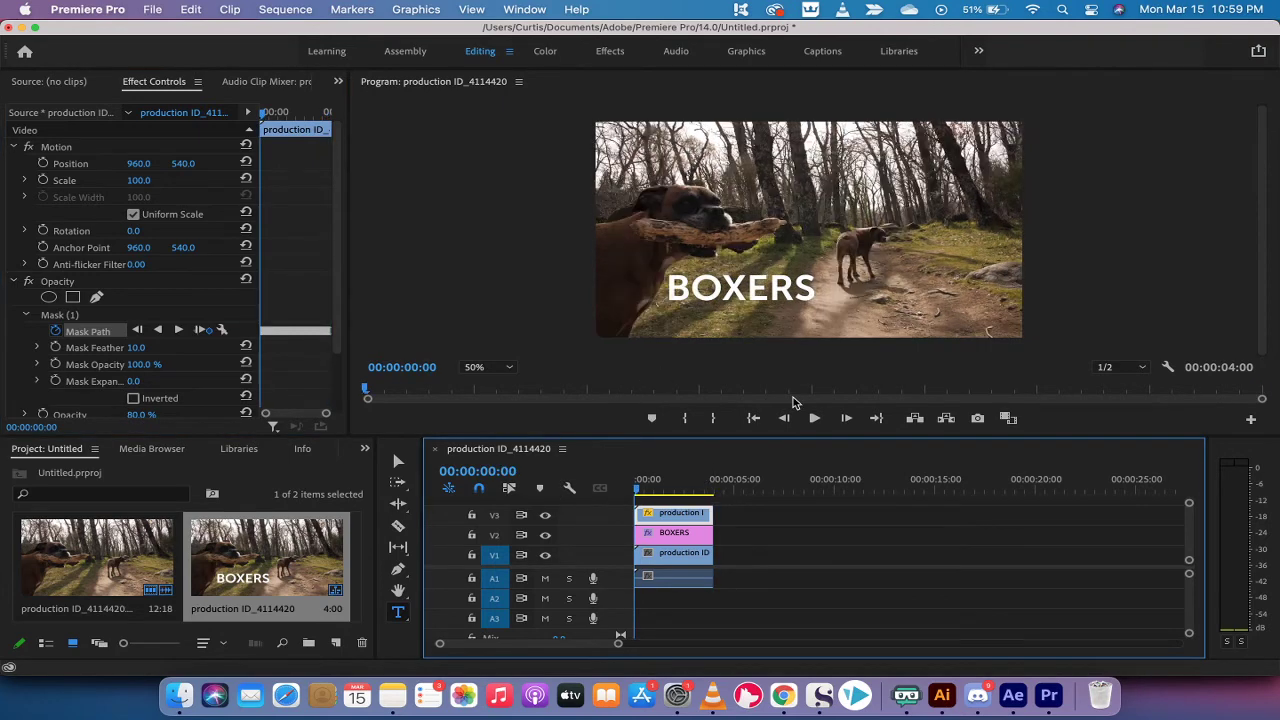
key(space)
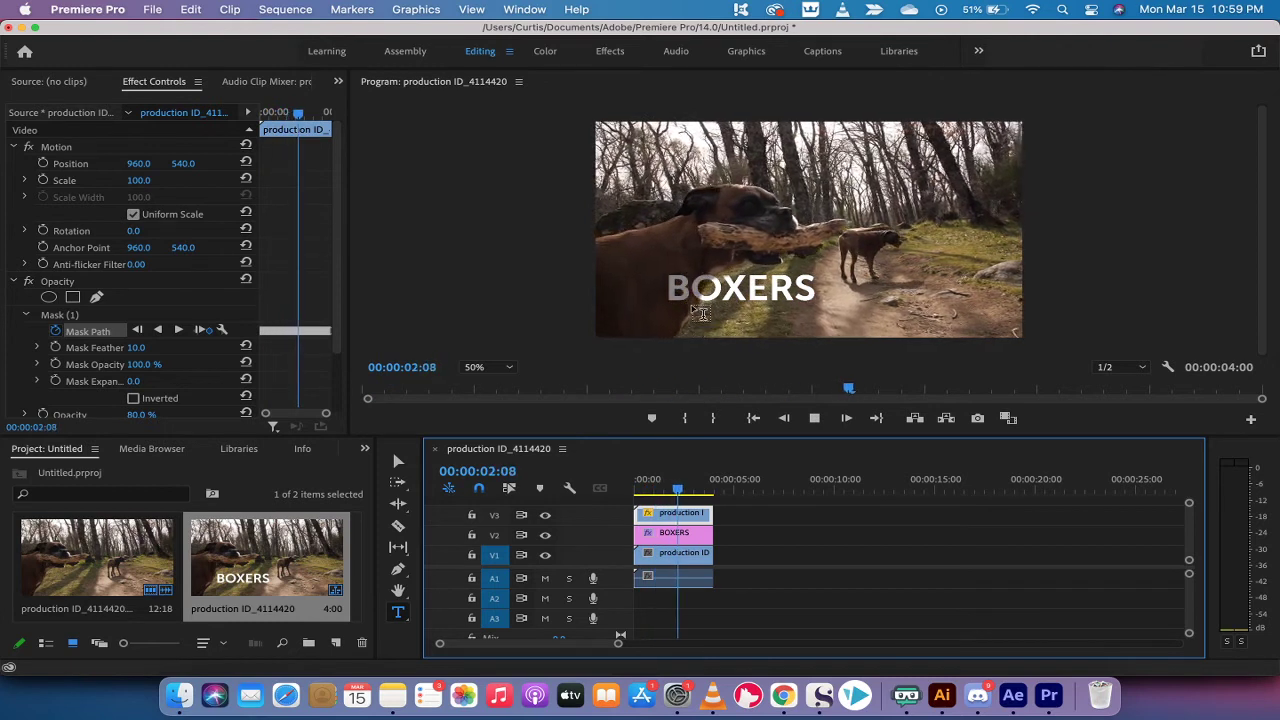
key(space)
click(673, 289)
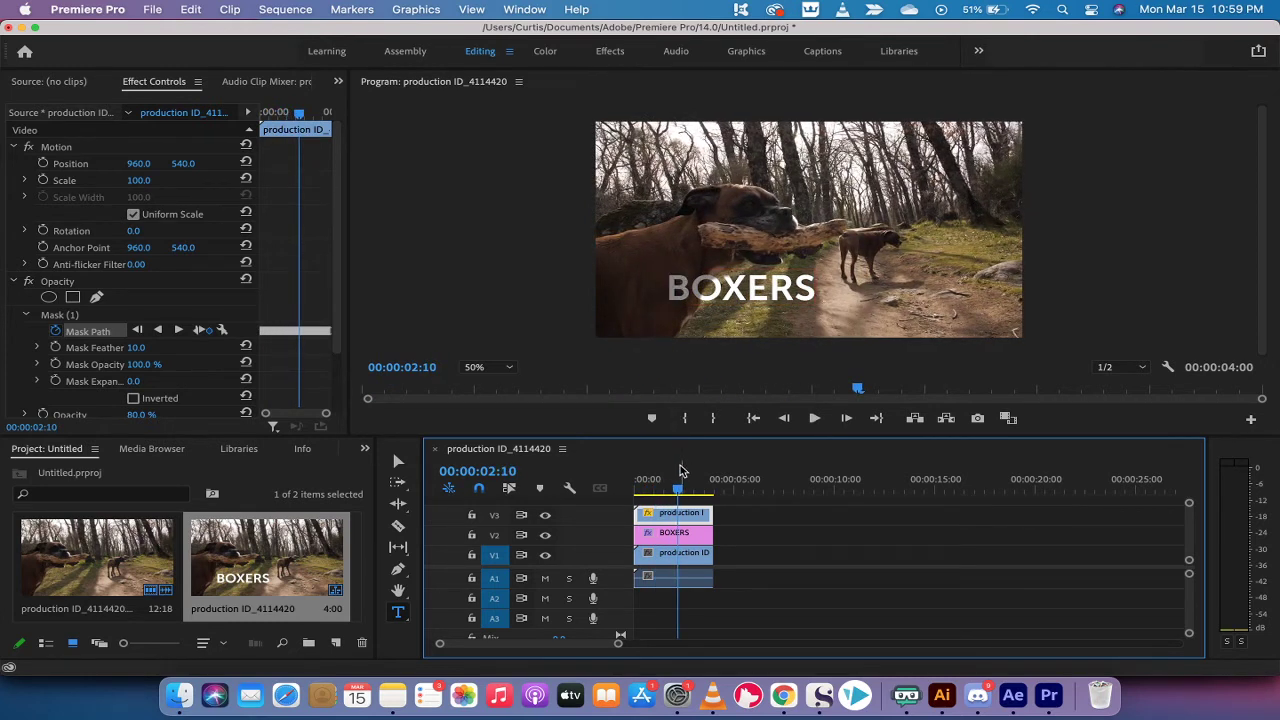
drag(679, 489, 636, 489)
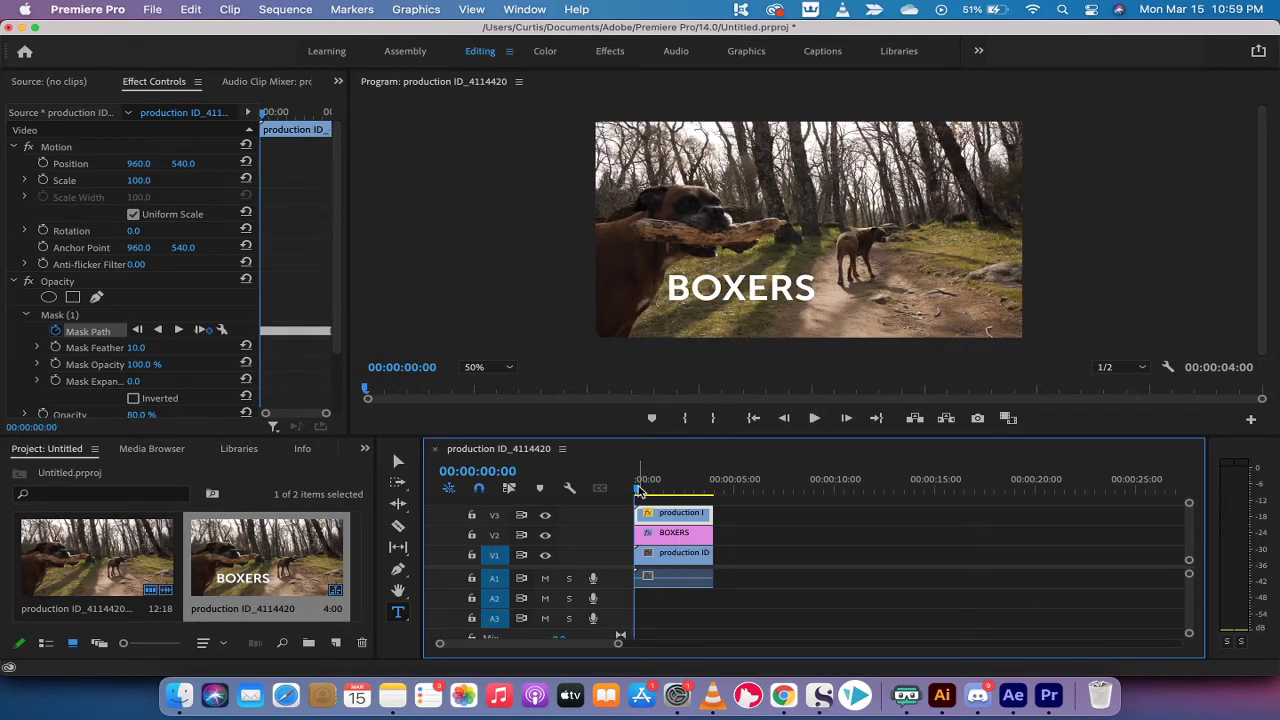
drag(638, 490, 625, 489)
- Refit the lower points of Mask (1) to the front dog's chest at 00:00:00:42
click(86, 330)
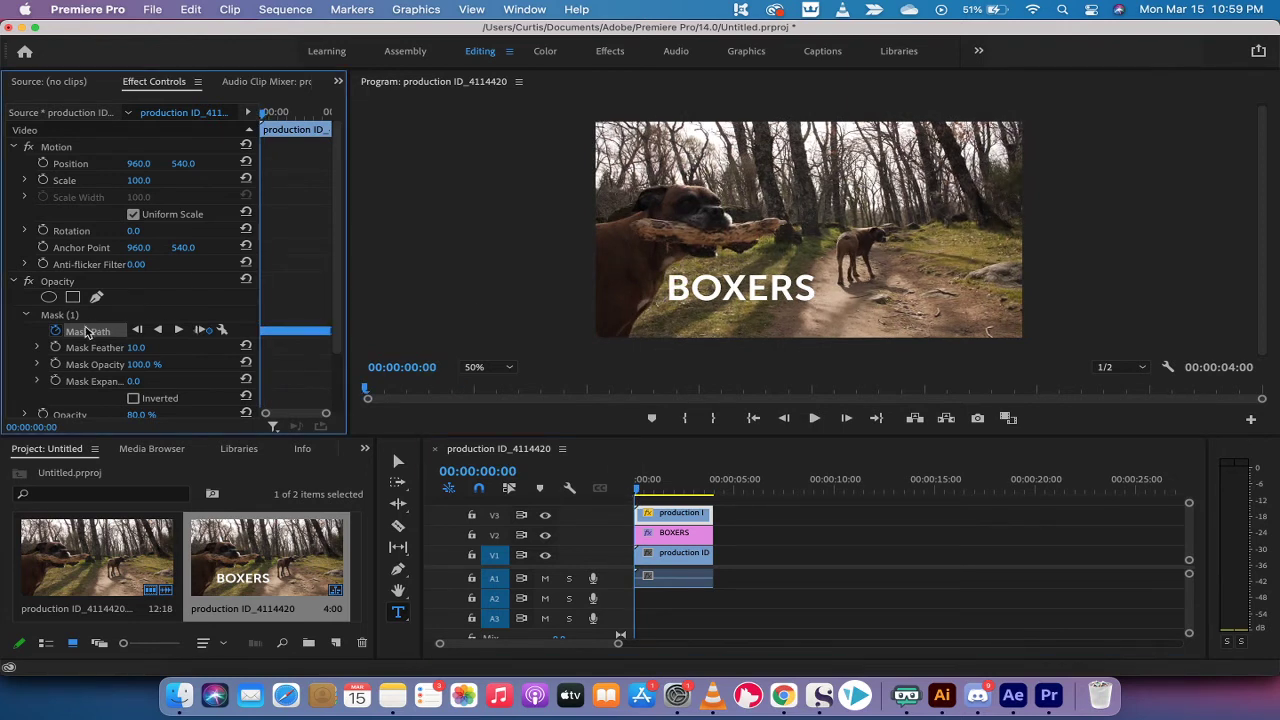
scroll(86, 333, down, 2)
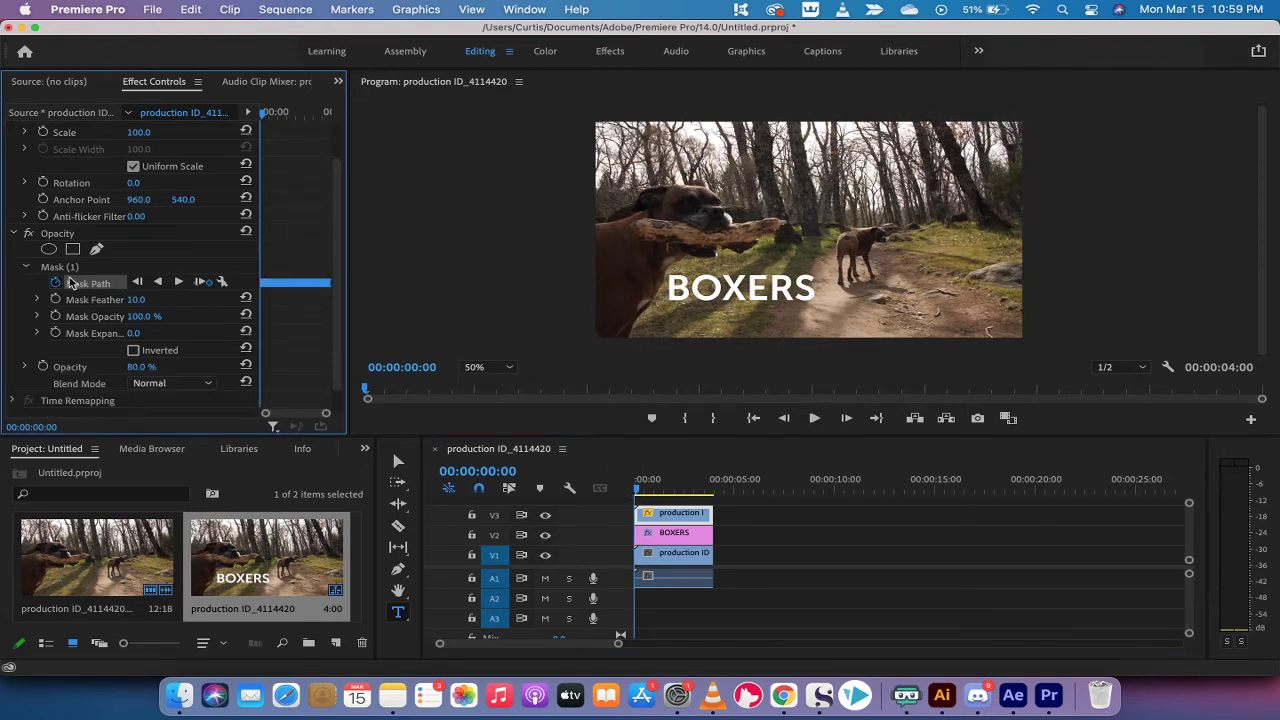
scroll(75, 288, up, 2)
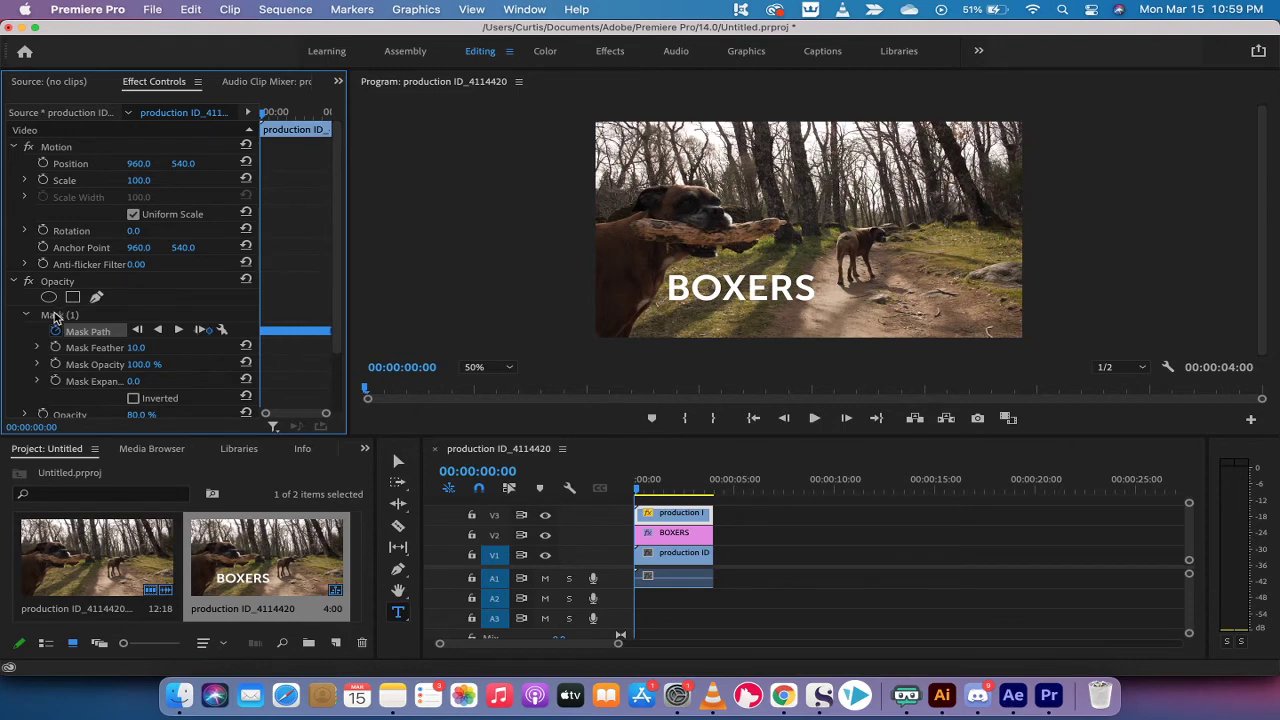
click(54, 316)
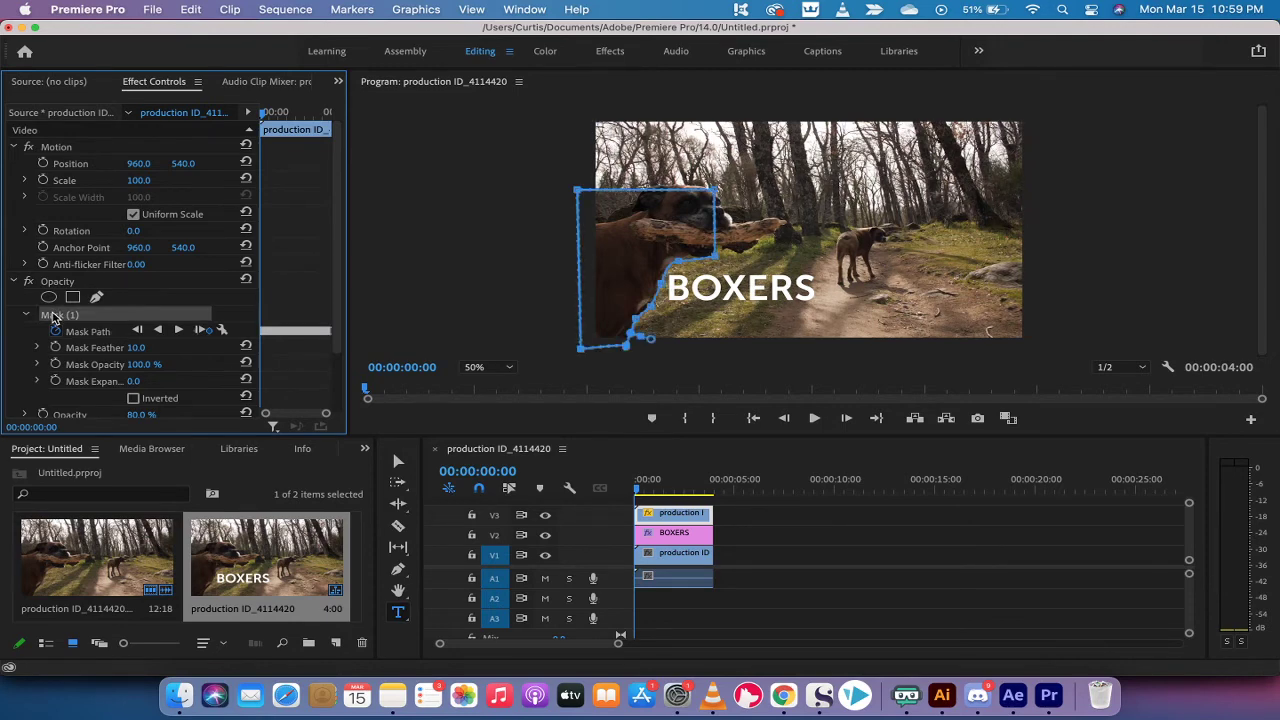
mouse_move(640, 484)
mouse_down()
mouse_move(654, 487)
mouse_move(618, 488)
mouse_move(655, 490)
mouse_up()
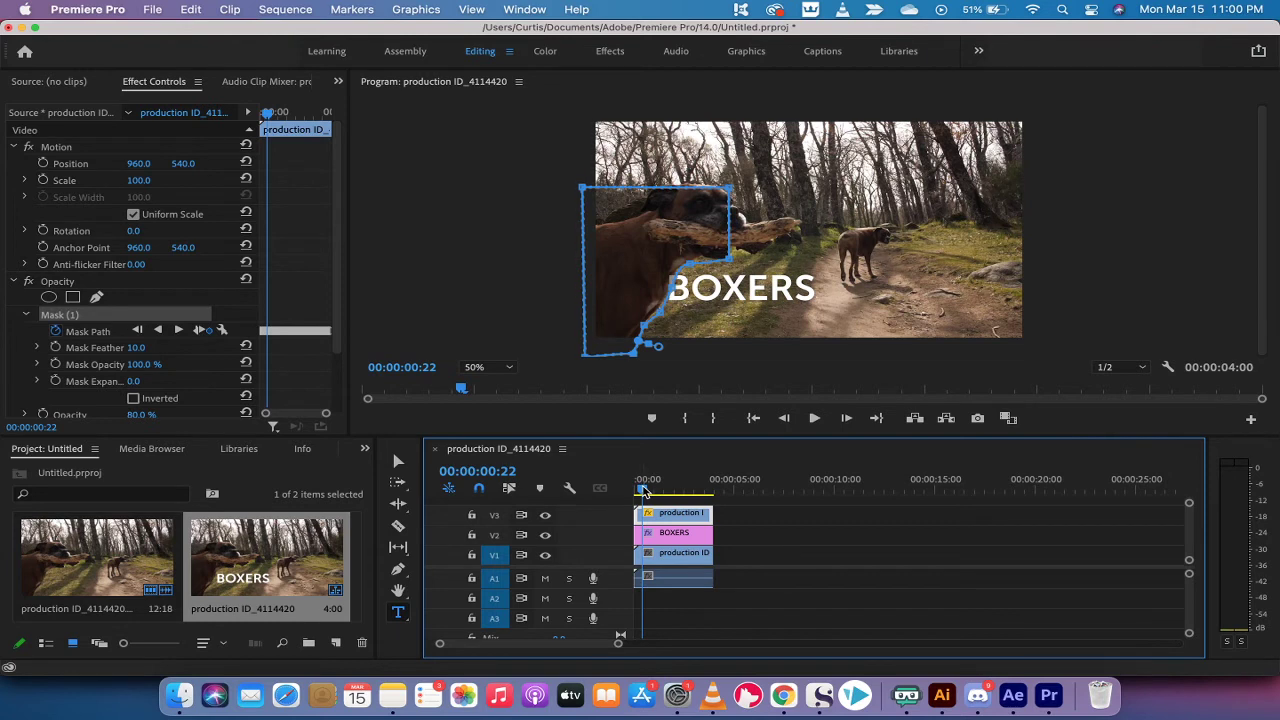
drag(644, 490, 655, 492)
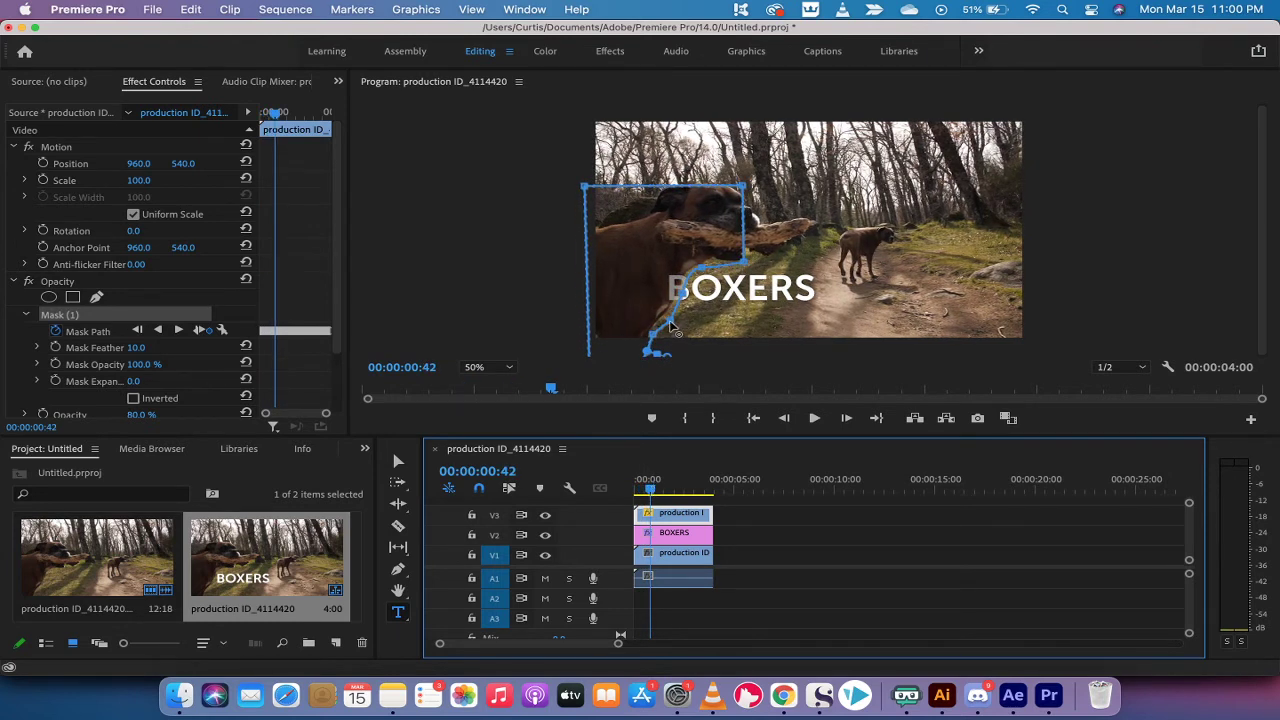
click(672, 327)
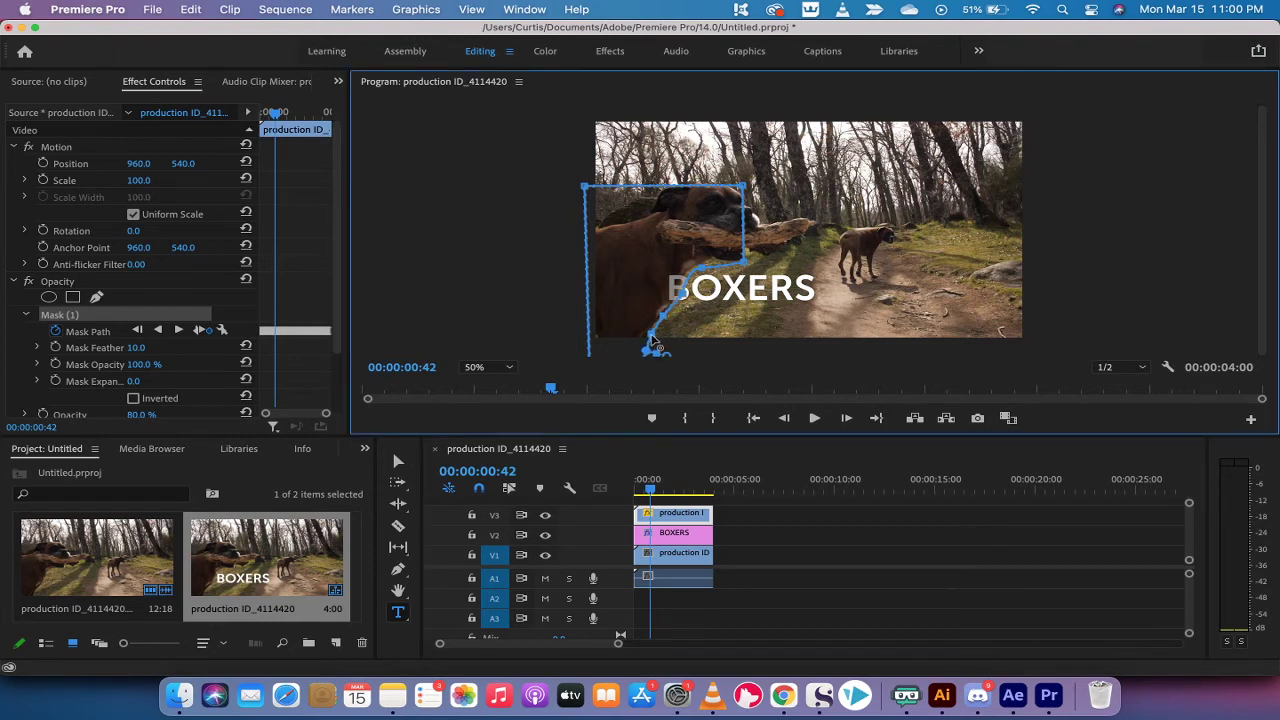
- Move the mask points onto the dog's chest edge at 00:00:01:08, check the mask to 00:00:02:04, and return the playhead to the start
drag(650, 489, 660, 491)
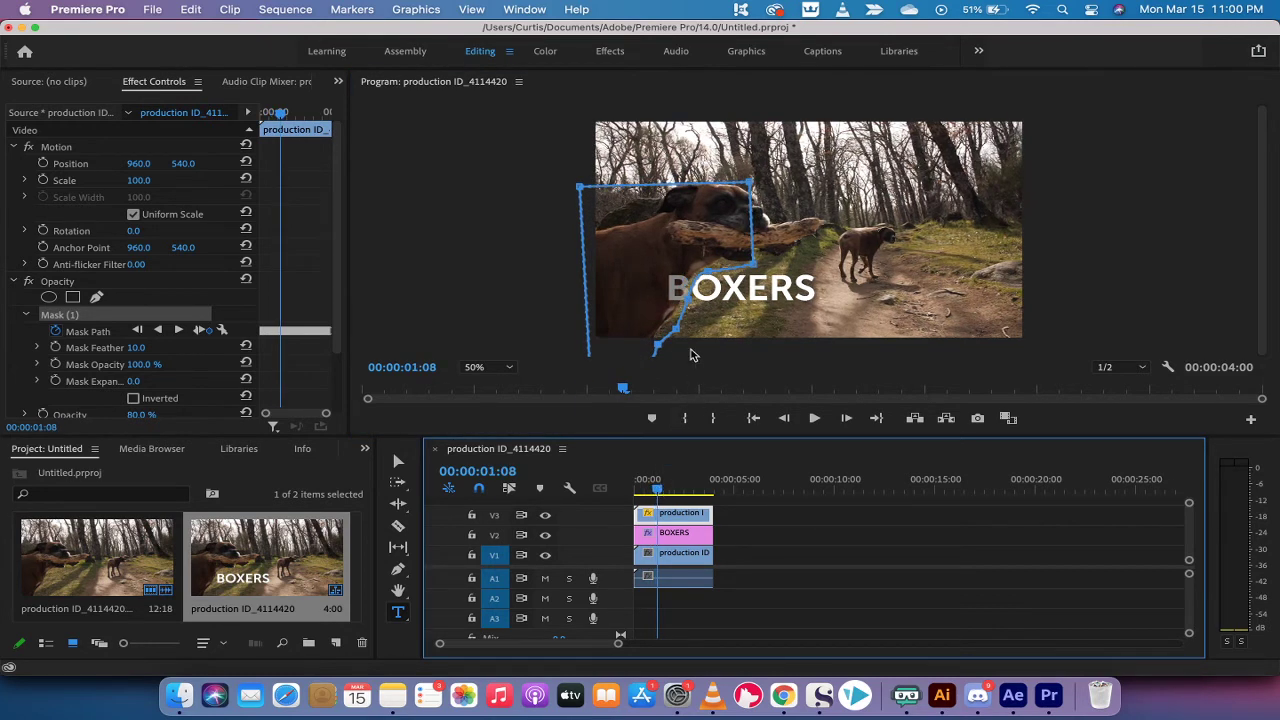
click(690, 305)
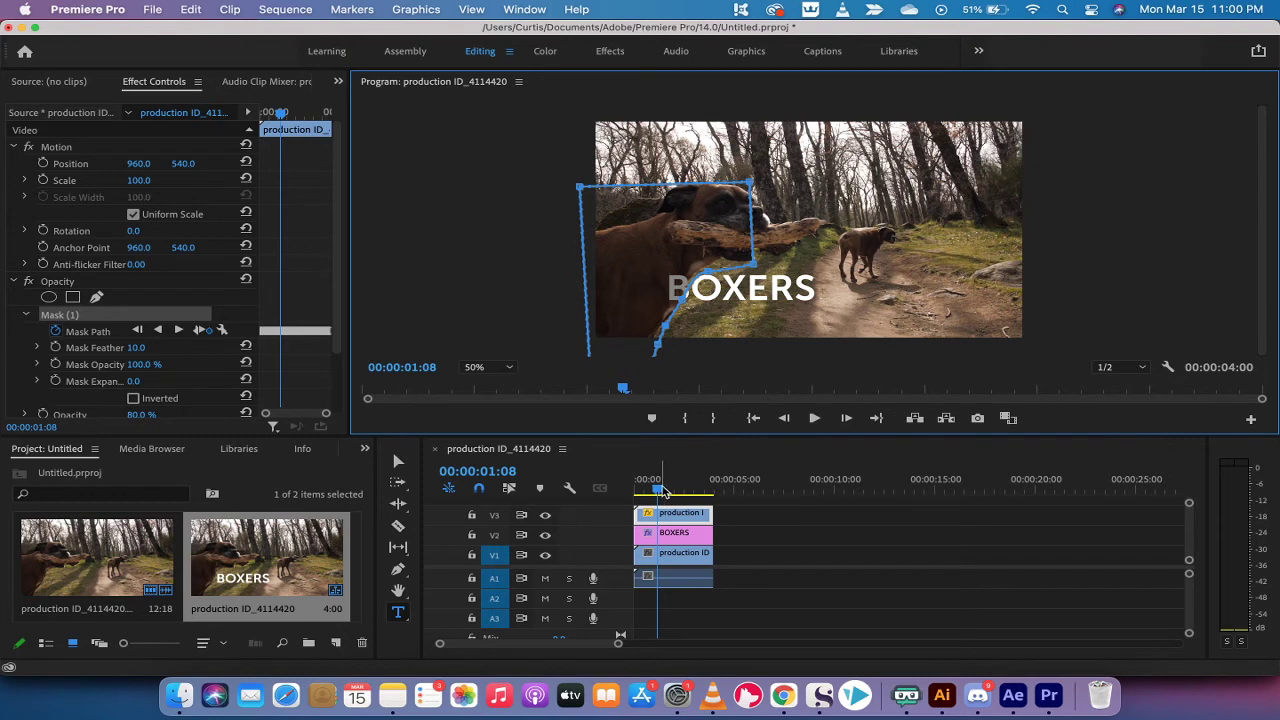
drag(662, 491, 678, 497)
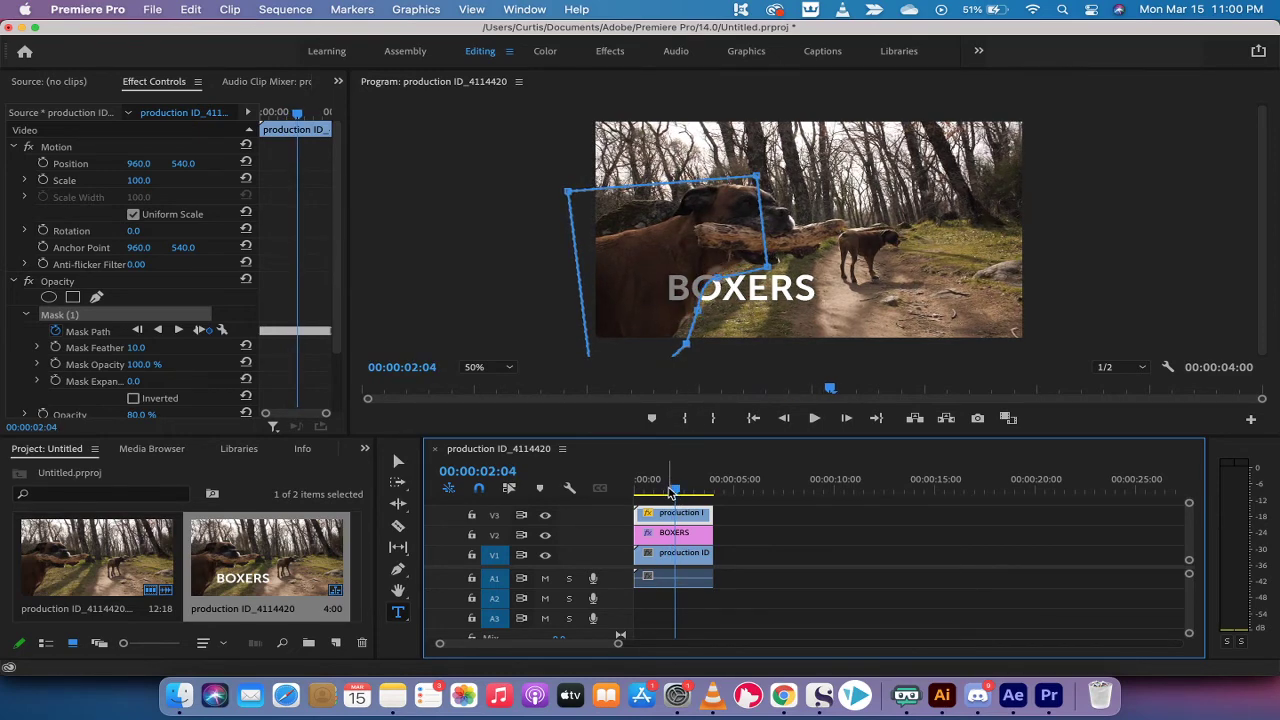
drag(669, 492, 595, 493)
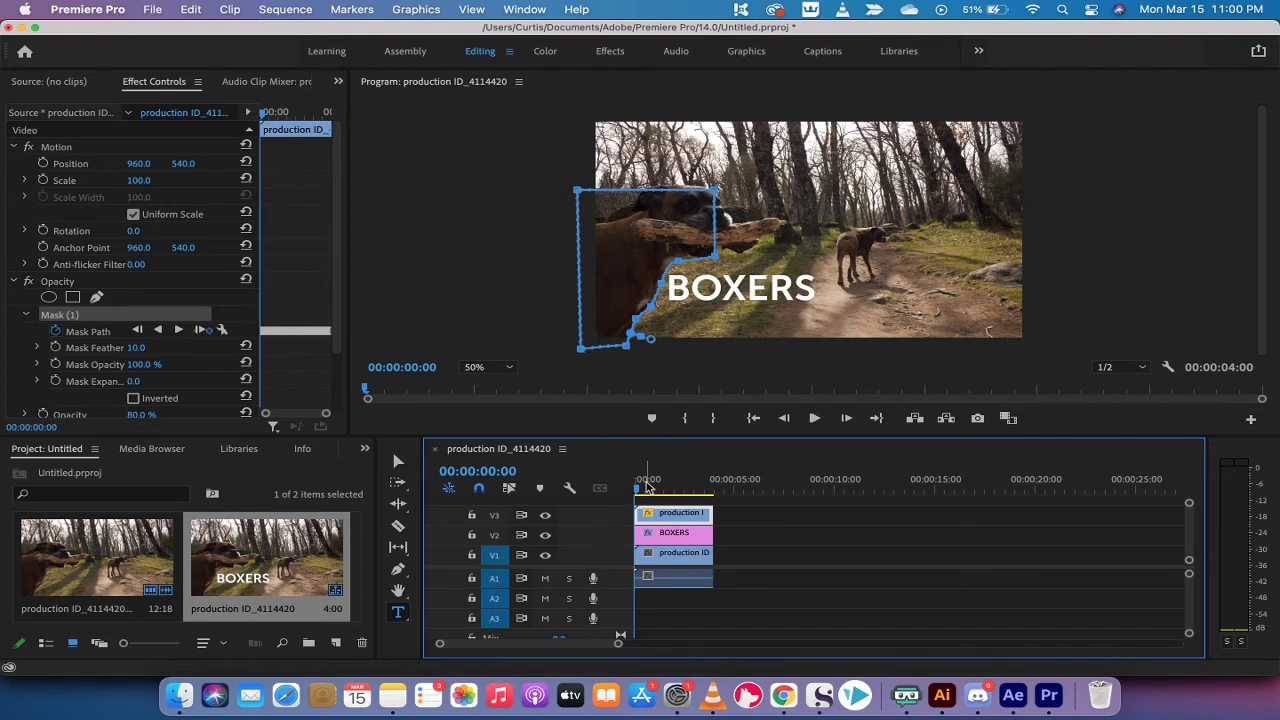
click(660, 600)
click(680, 553)
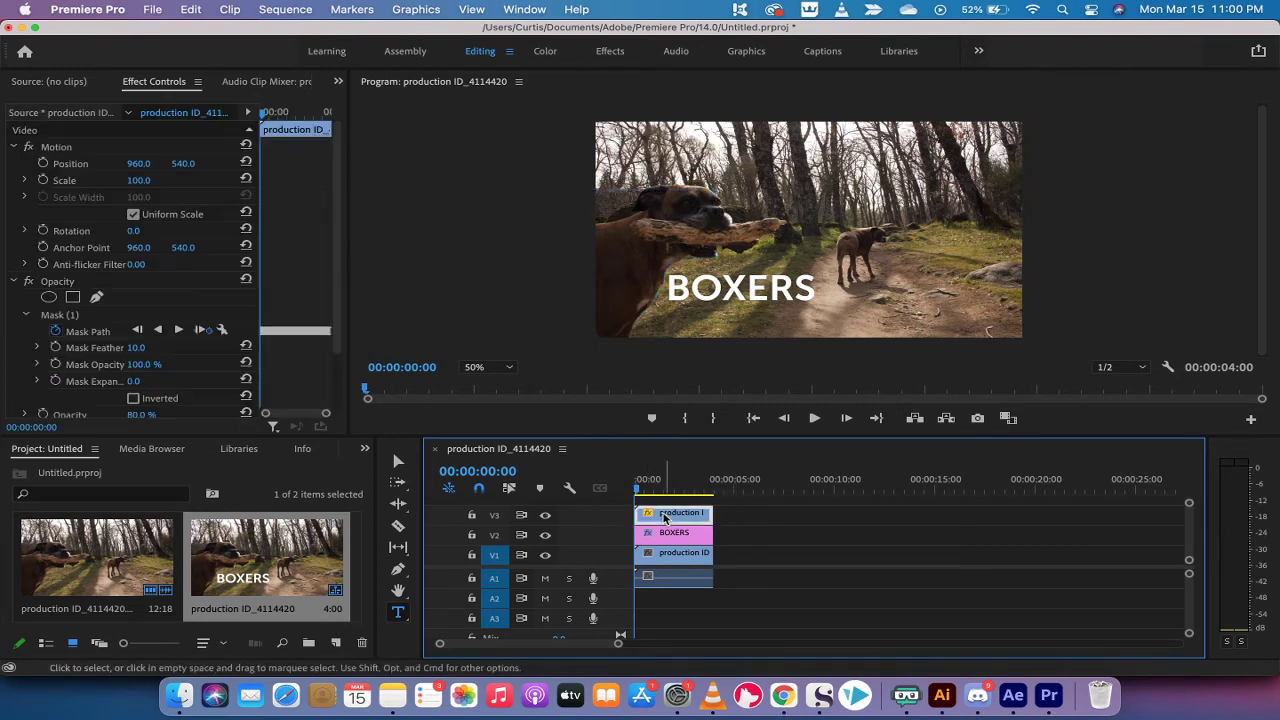
- Set the opacity of the masked top clip to 100 %
click(62, 316)
scroll(62, 316, down, 2)
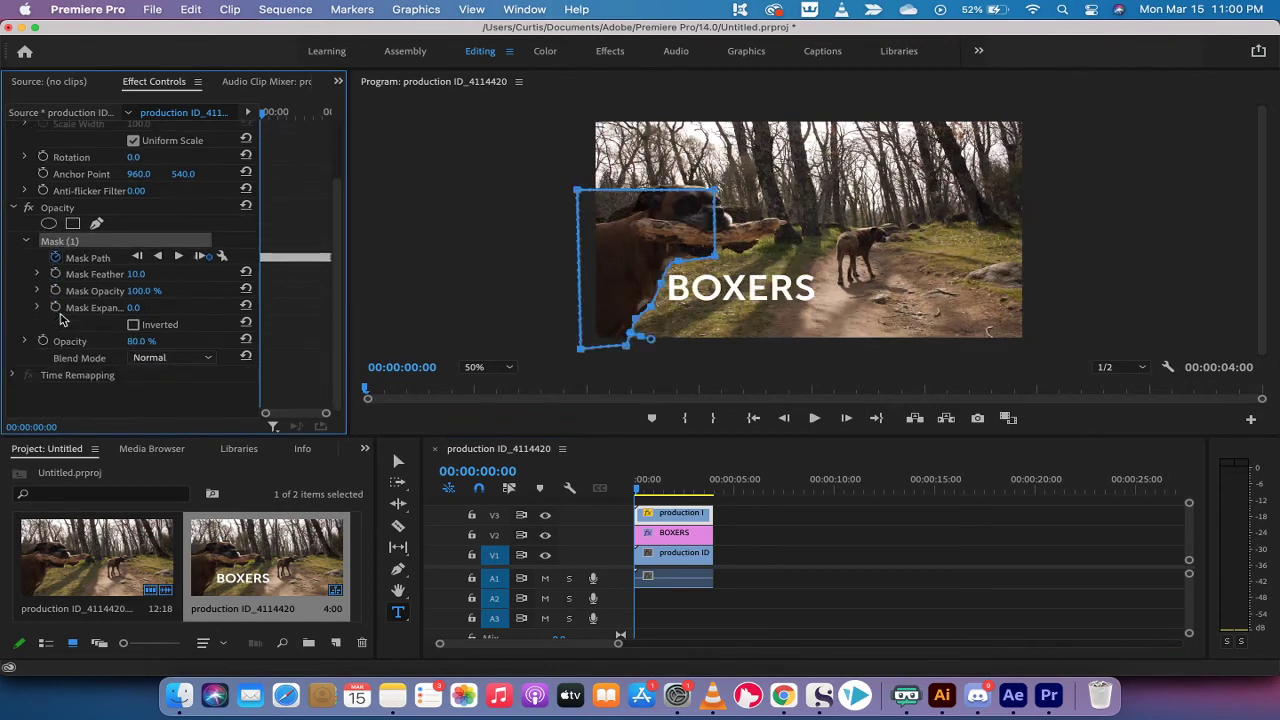
click(66, 343)
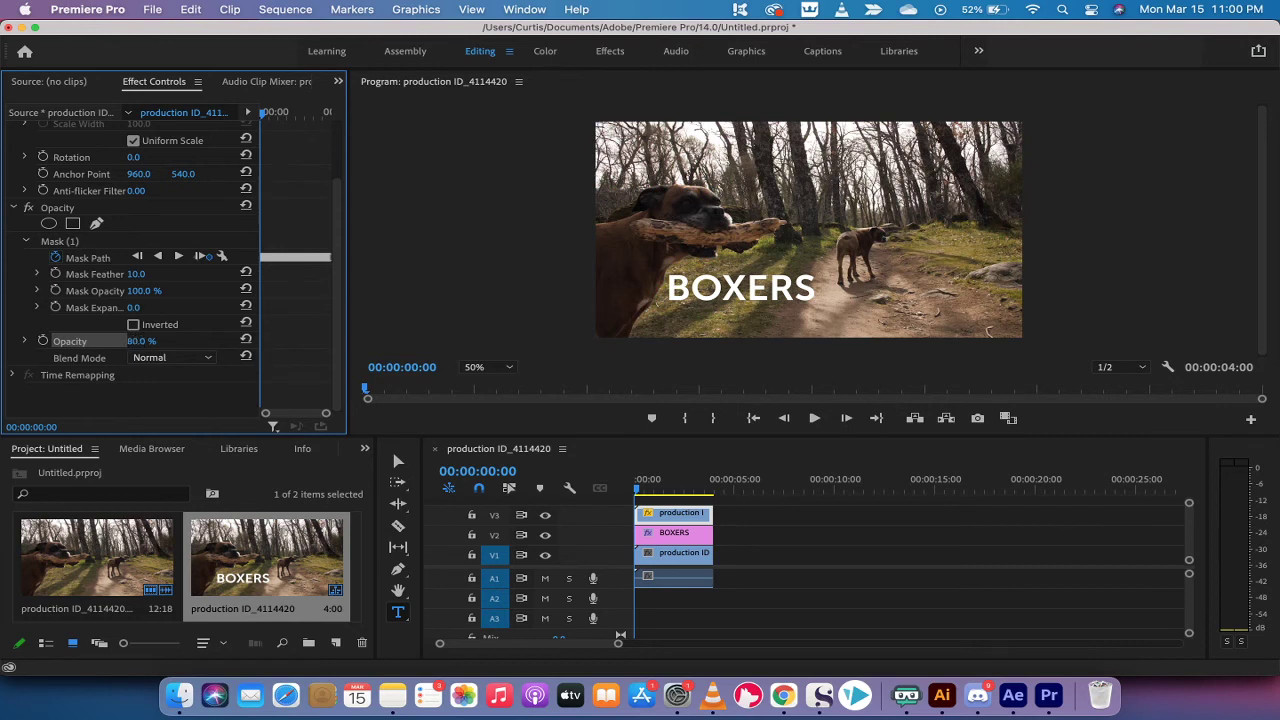
drag(141, 341, 165, 341)
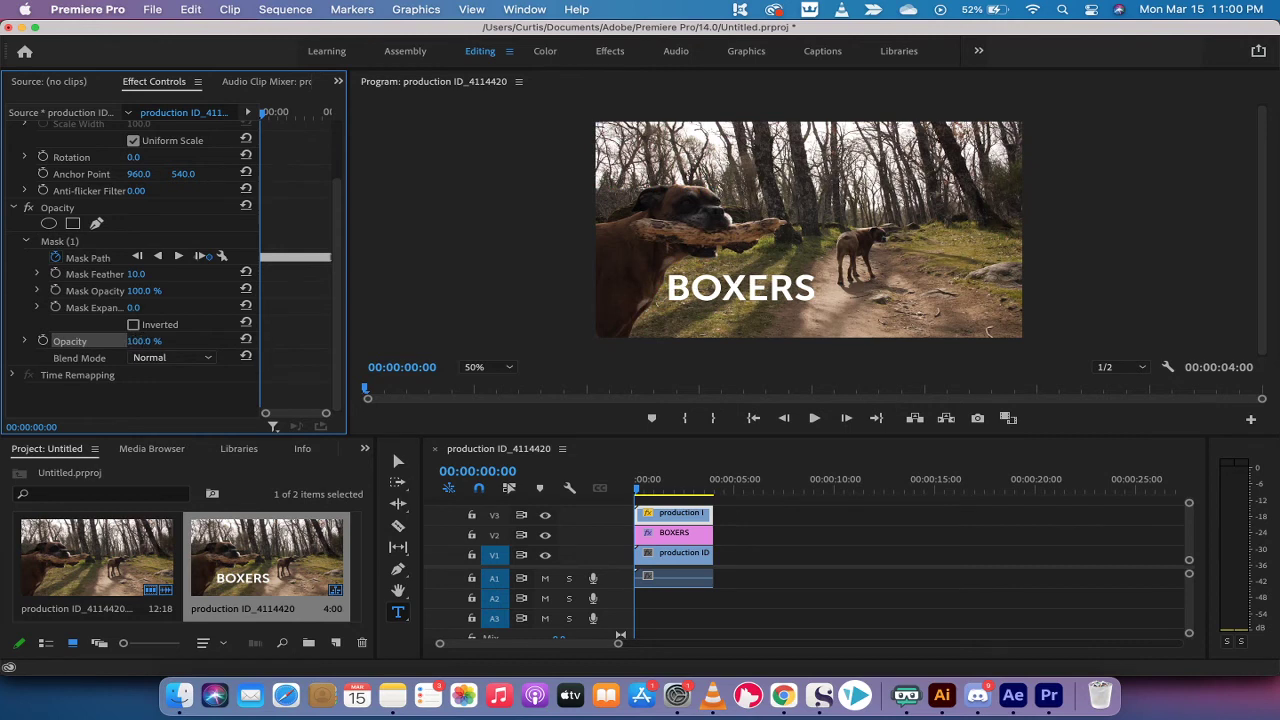
- Return the playhead to the start and render the sequence from In to Out for playback
click(645, 485)
drag(645, 485, 615, 488)
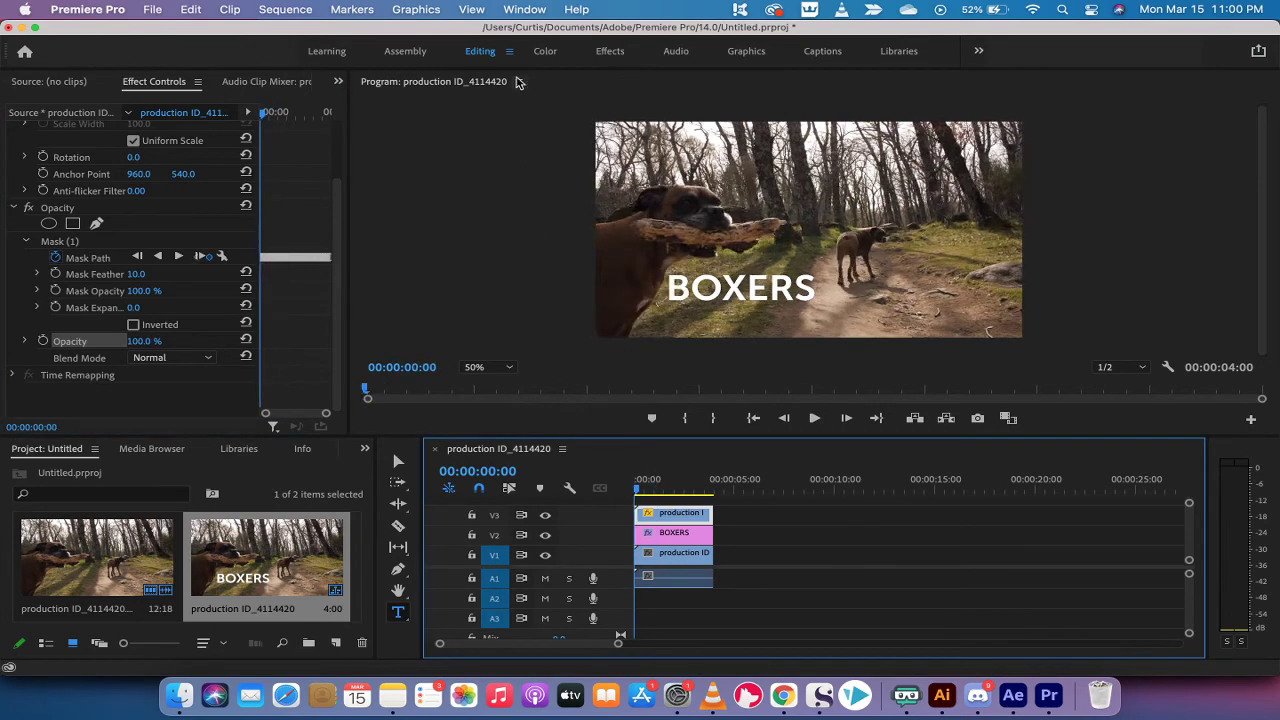
click(284, 9)
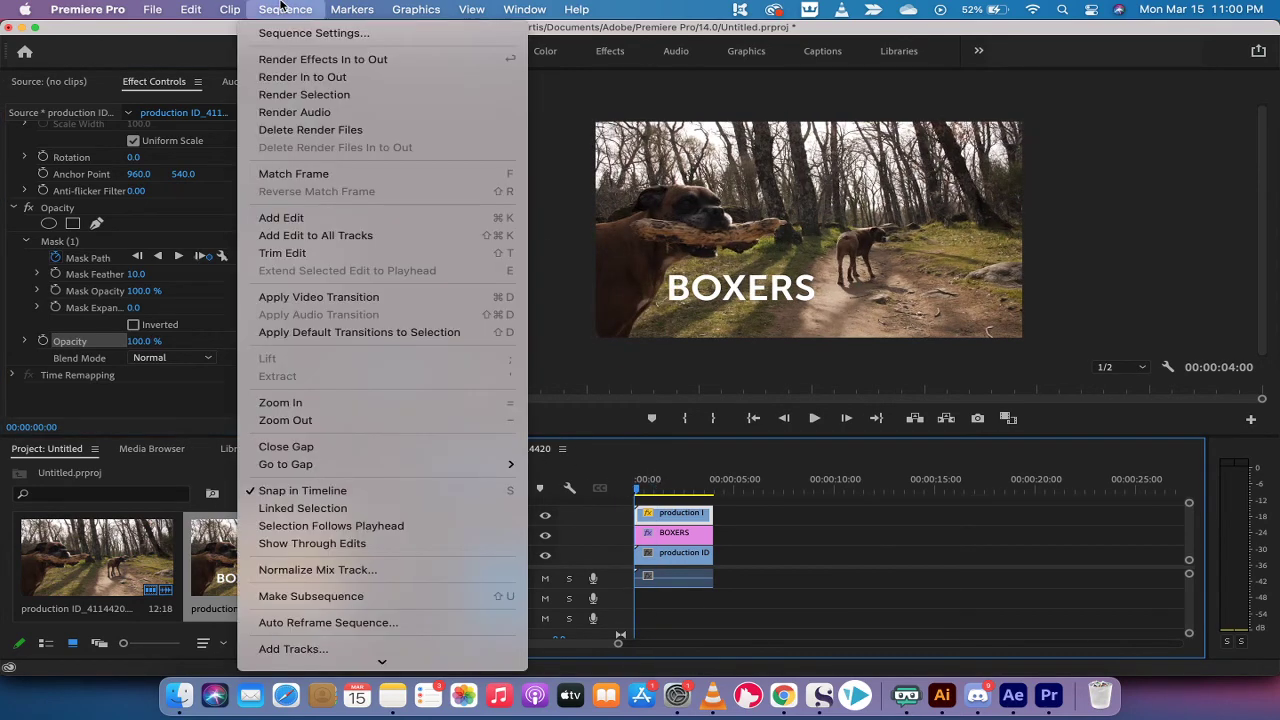
click(302, 77)
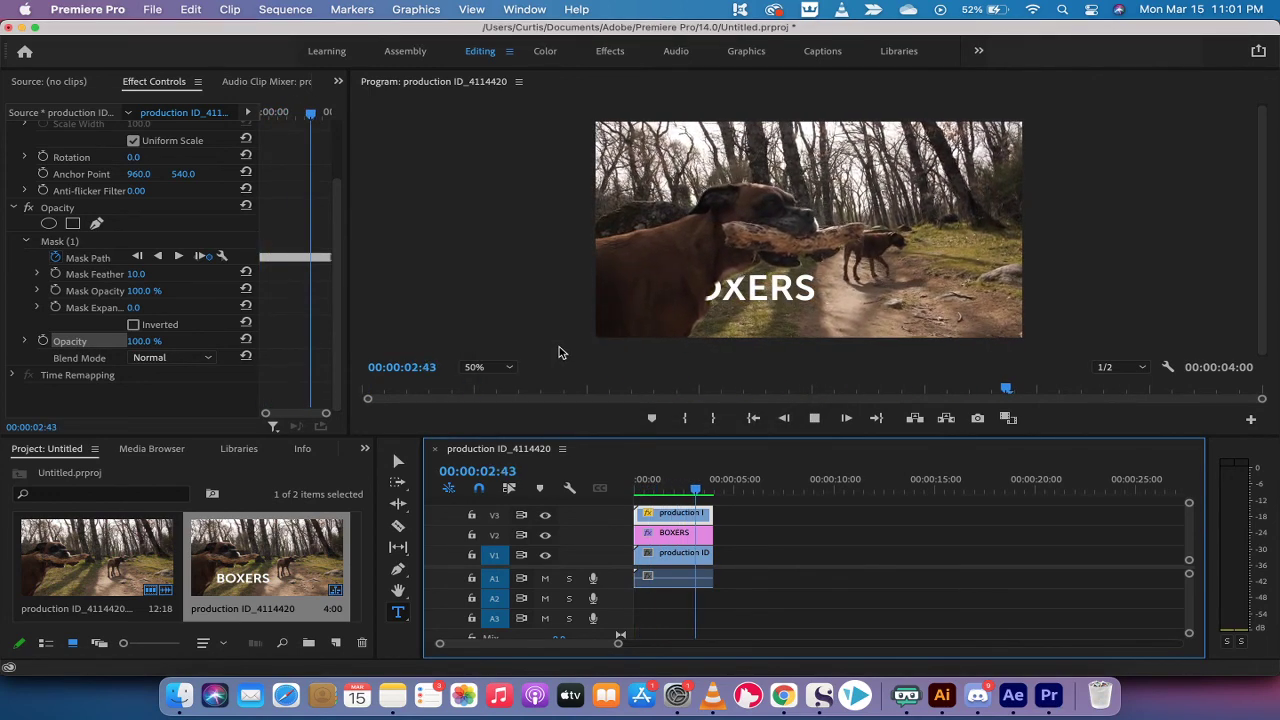
- Refit the Mask (1) points to the front dog's chest edge beside the BOXERS title at 00:00:03:05
click(669, 488)
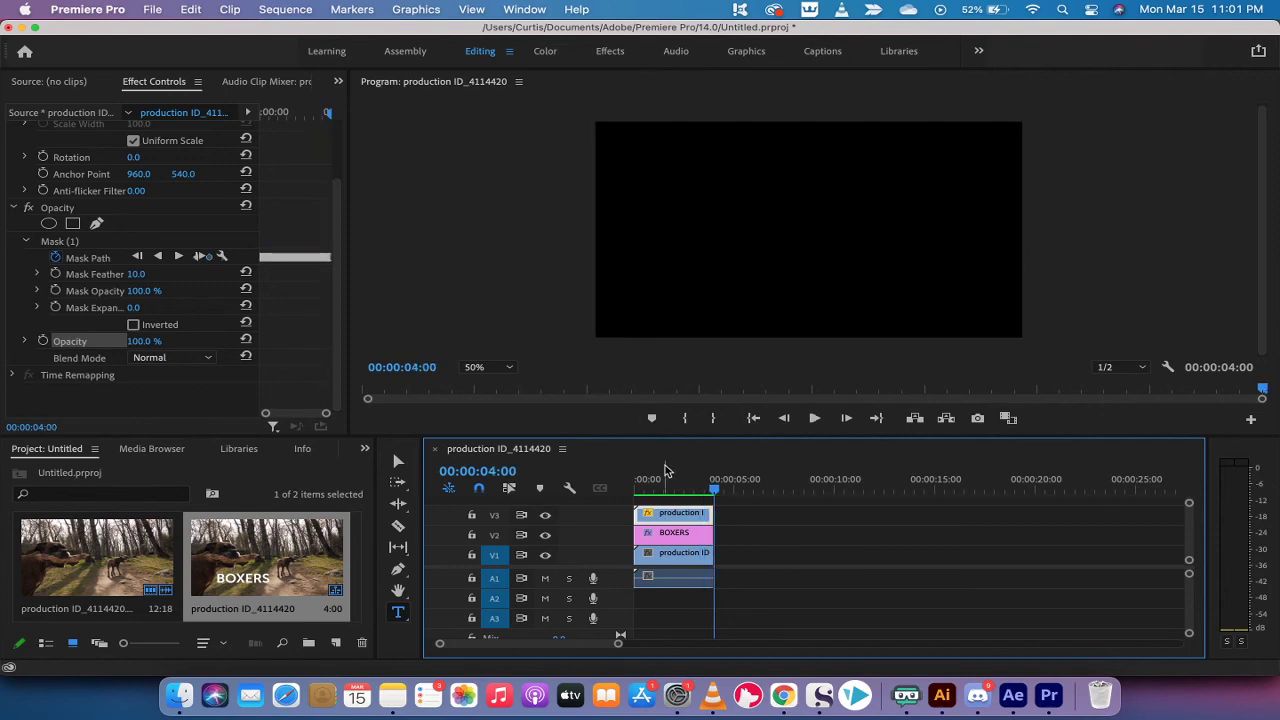
drag(684, 492, 697, 492)
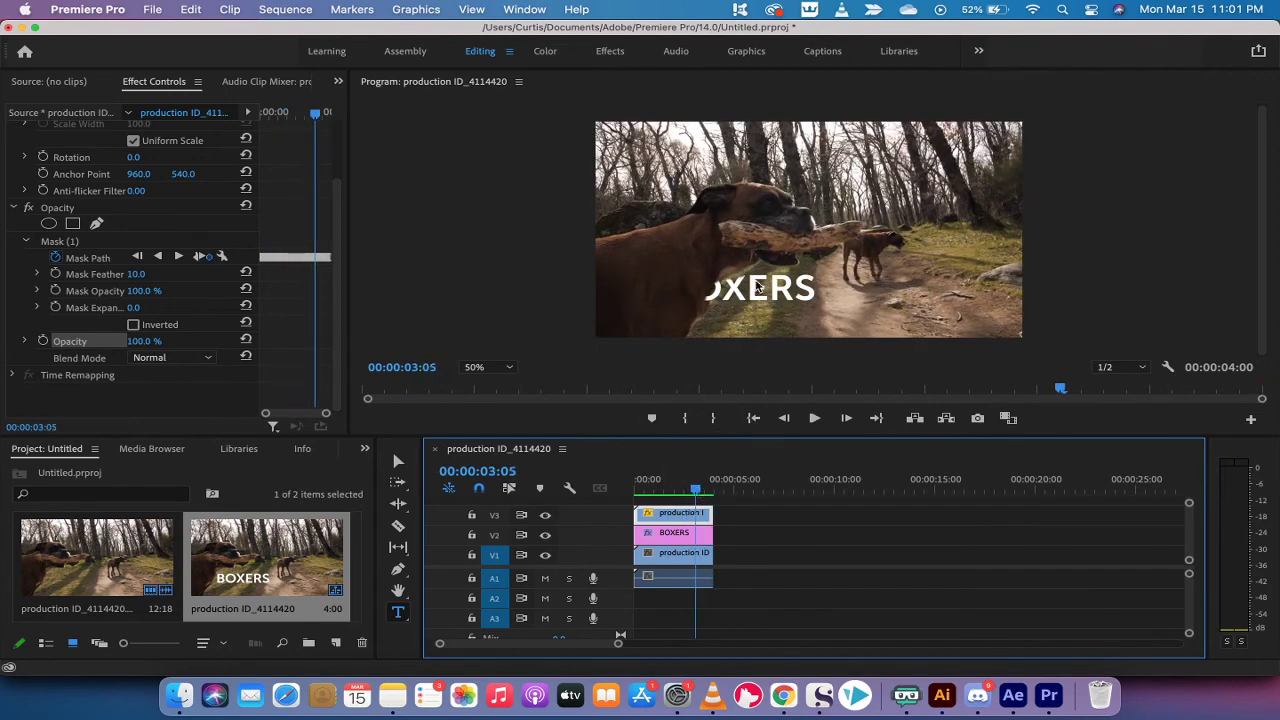
click(91, 342)
click(94, 258)
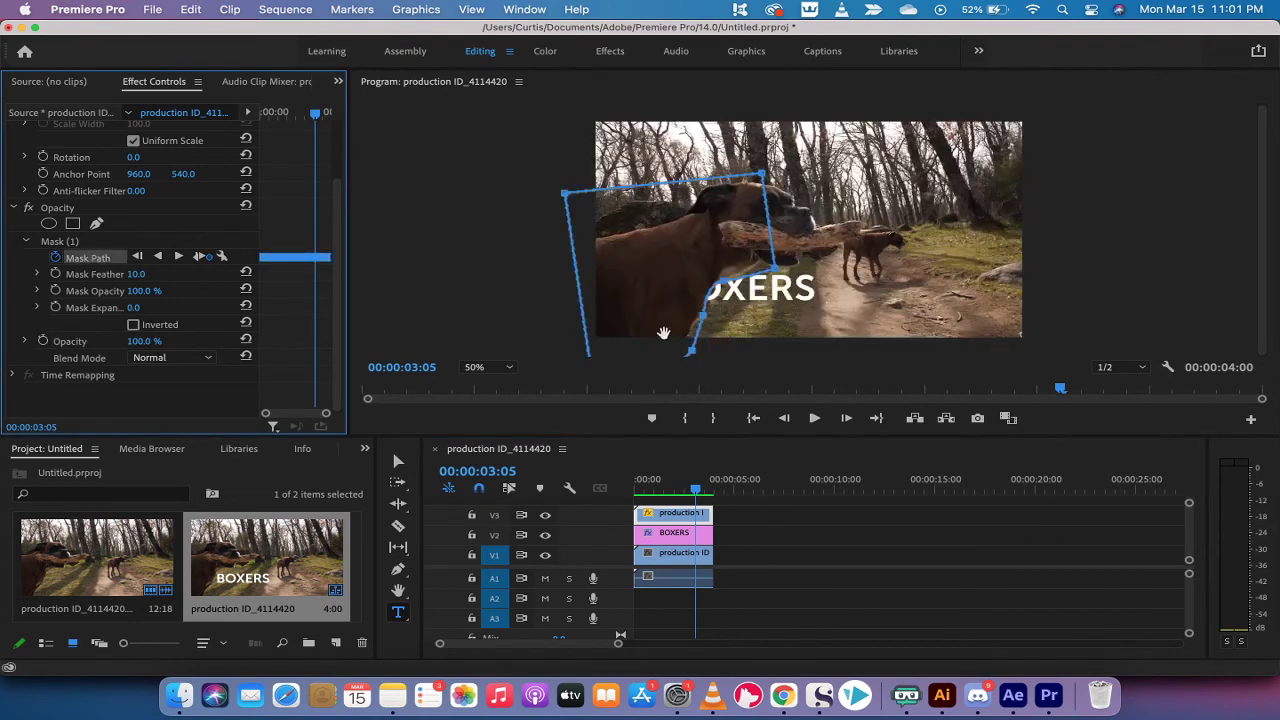
click(721, 288)
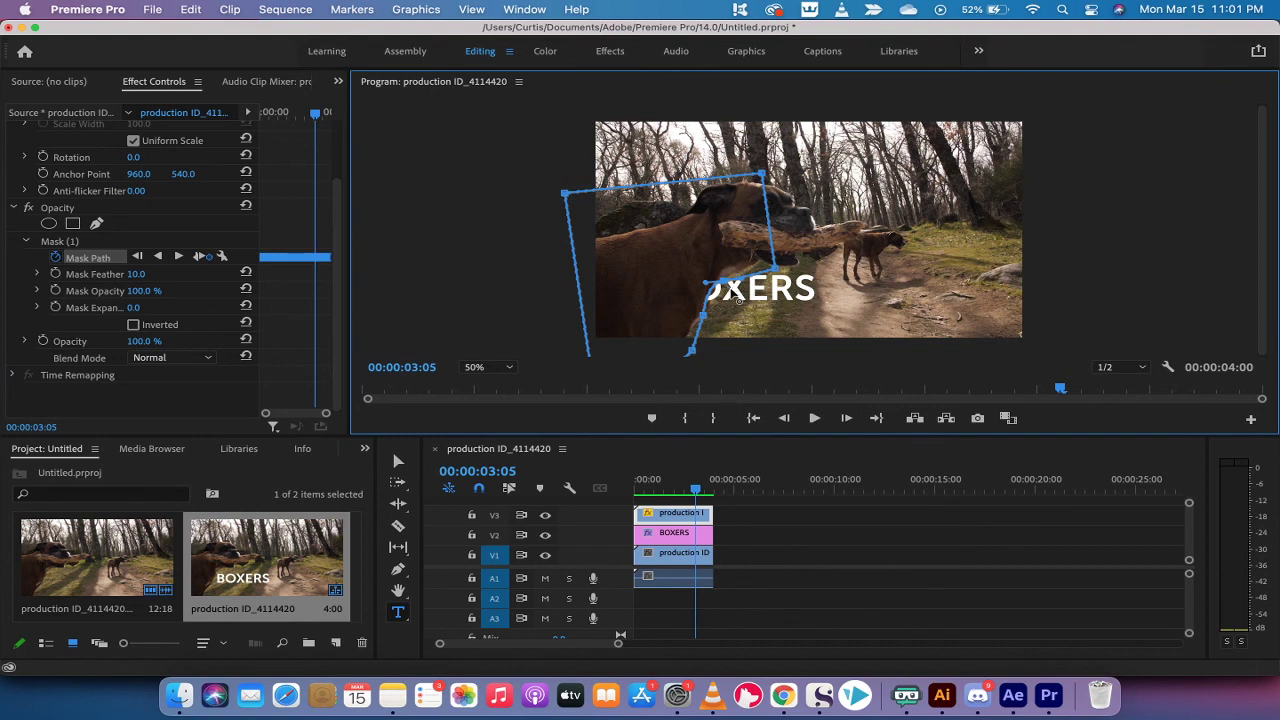
mouse_move(725, 282)
mouse_down()
mouse_move(734, 289)
mouse_move(714, 321)
mouse_move(730, 278)
mouse_up()
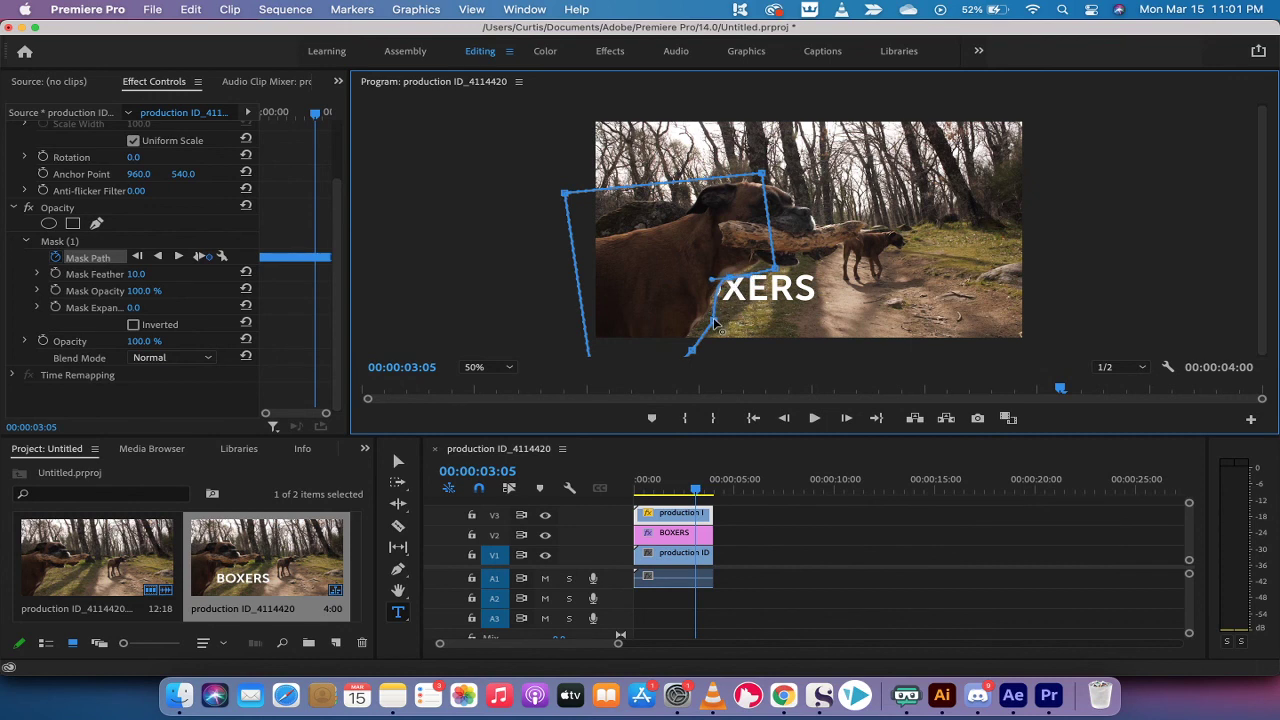